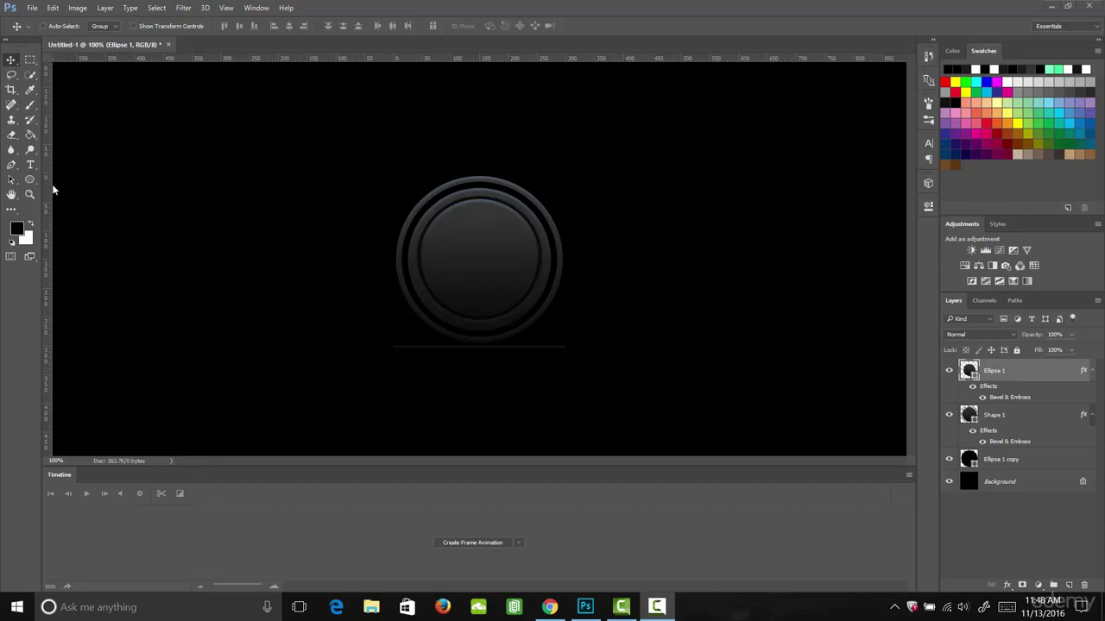
Create a thin circle-frame custom shape of 190 × 190 px, drawn from the center of the round button.
{"action": "left_click", "coordinate": [33, 182]}
{"action": "left_click", "coordinate": [32, 180]}
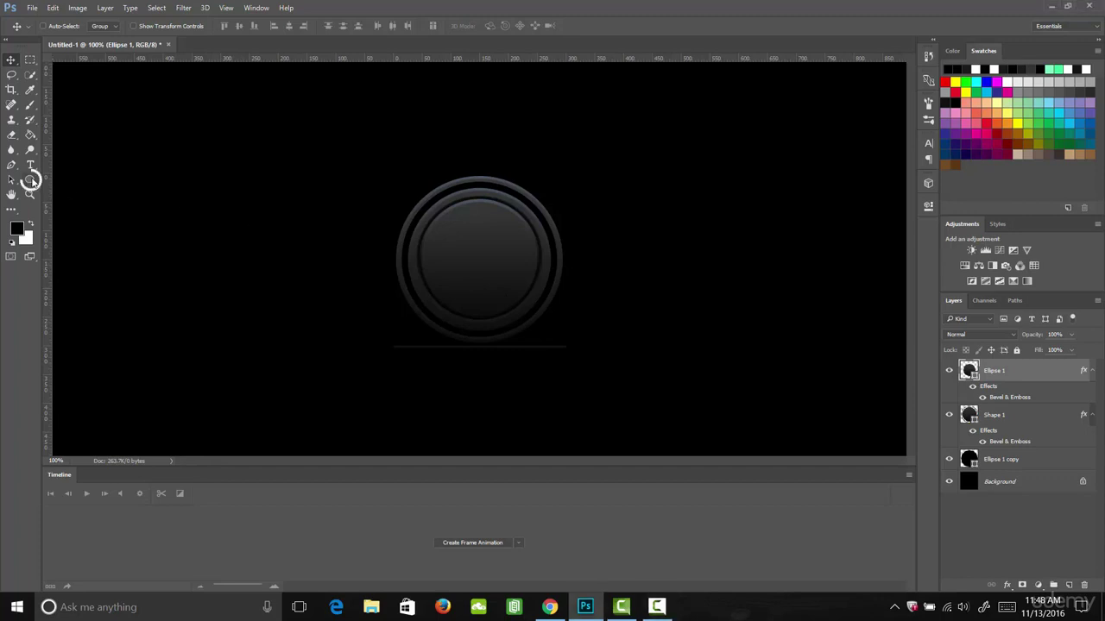
{"action": "left_click", "coordinate": [97, 234]}
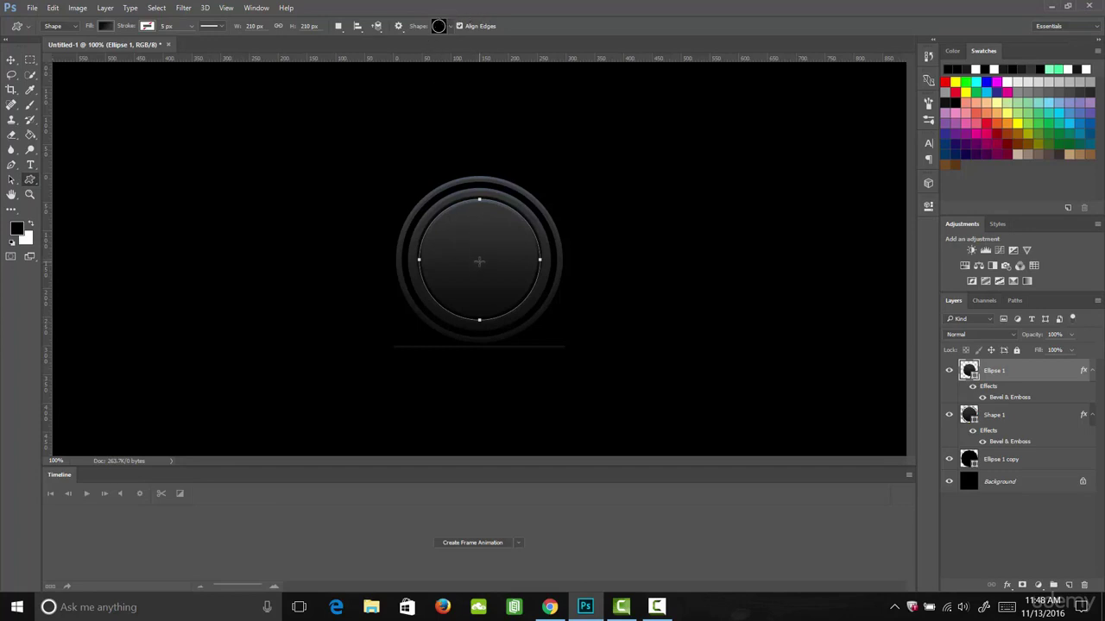
{"action": "left_click", "coordinate": [478, 262]}
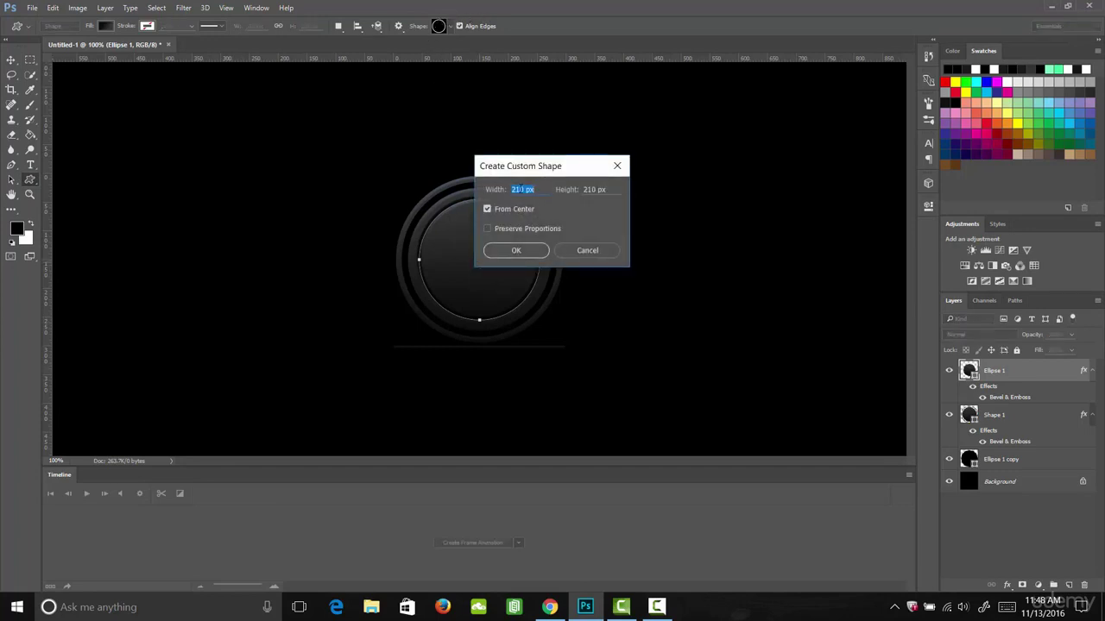
{"action": "left_click", "coordinate": [528, 190]}
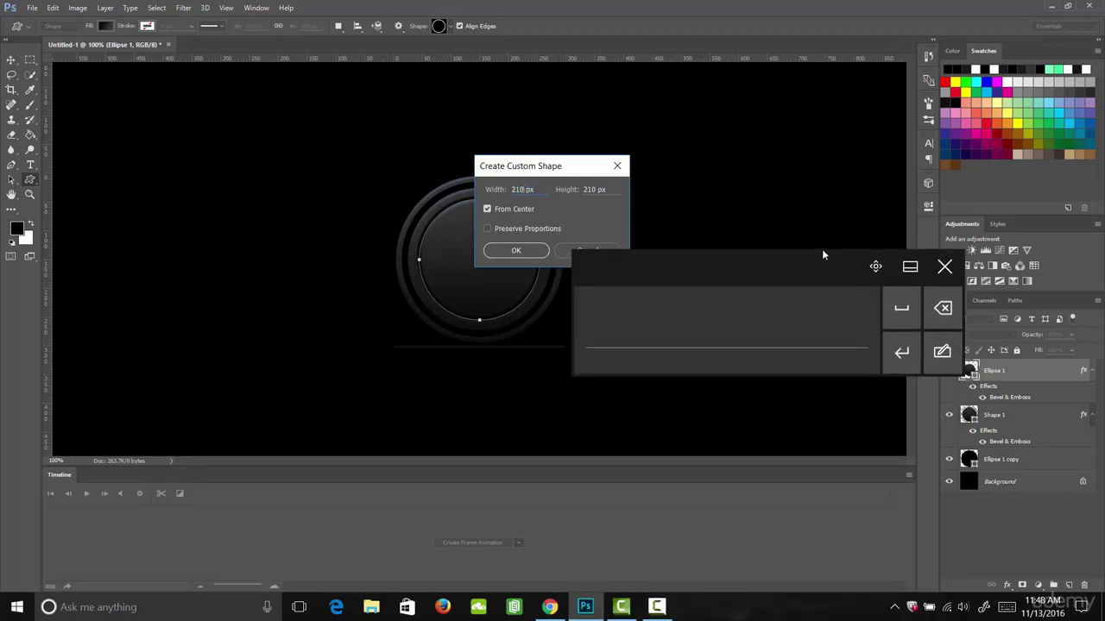
{"action": "left_click", "coordinate": [944, 266]}
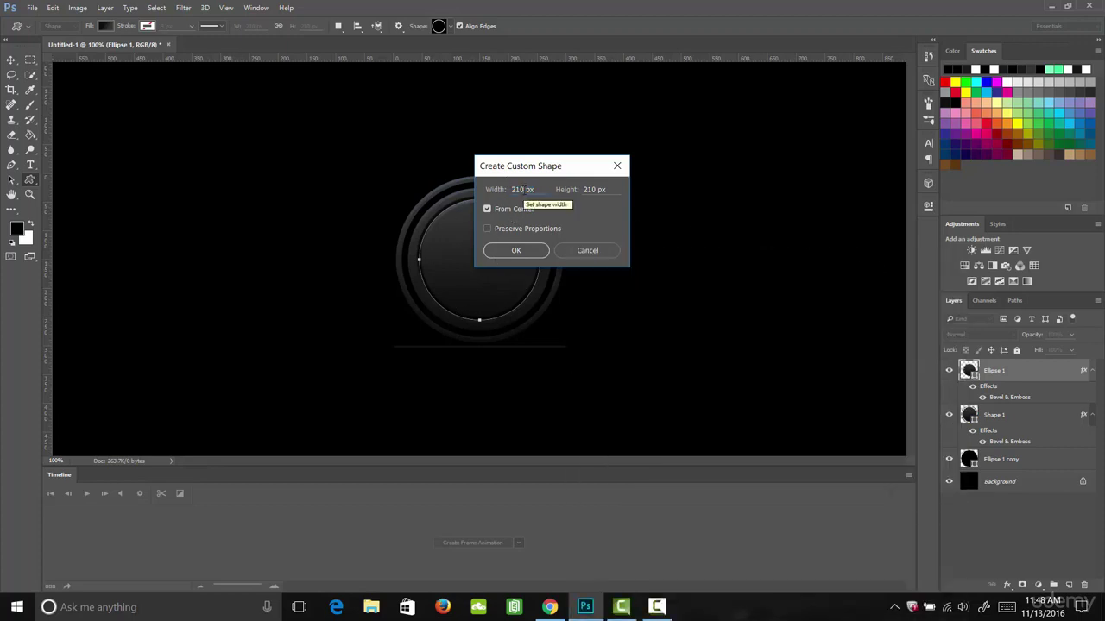
{"action": "left_click", "coordinate": [505, 189]}
{"action": "type", "text": "190"}
{"action": "double_click", "coordinate": [584, 189]}
{"action": "type", "text": "190"}
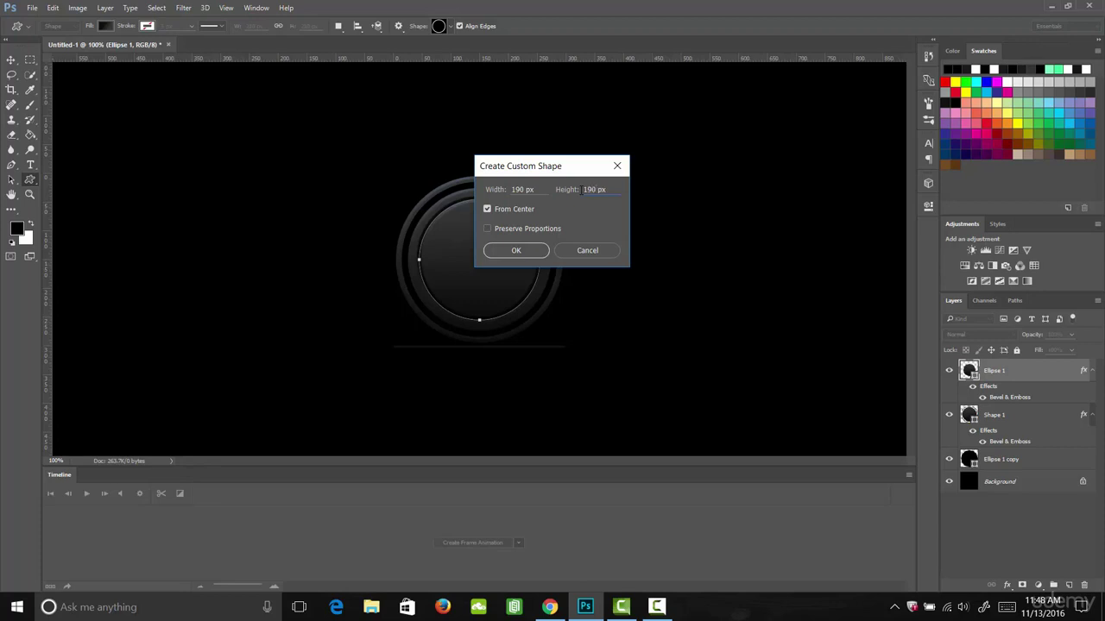
{"action": "left_click", "coordinate": [521, 252]}
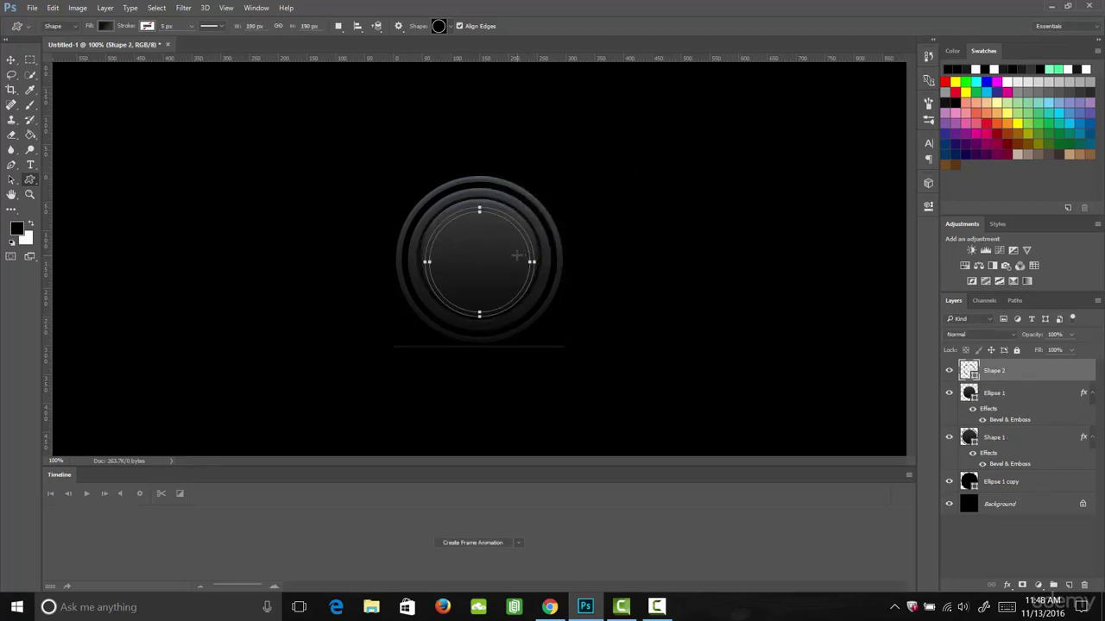
Change the new ring's fill from a gradient to a solid pale blue, #deeeff.
{"action": "left_click", "coordinate": [105, 26]}
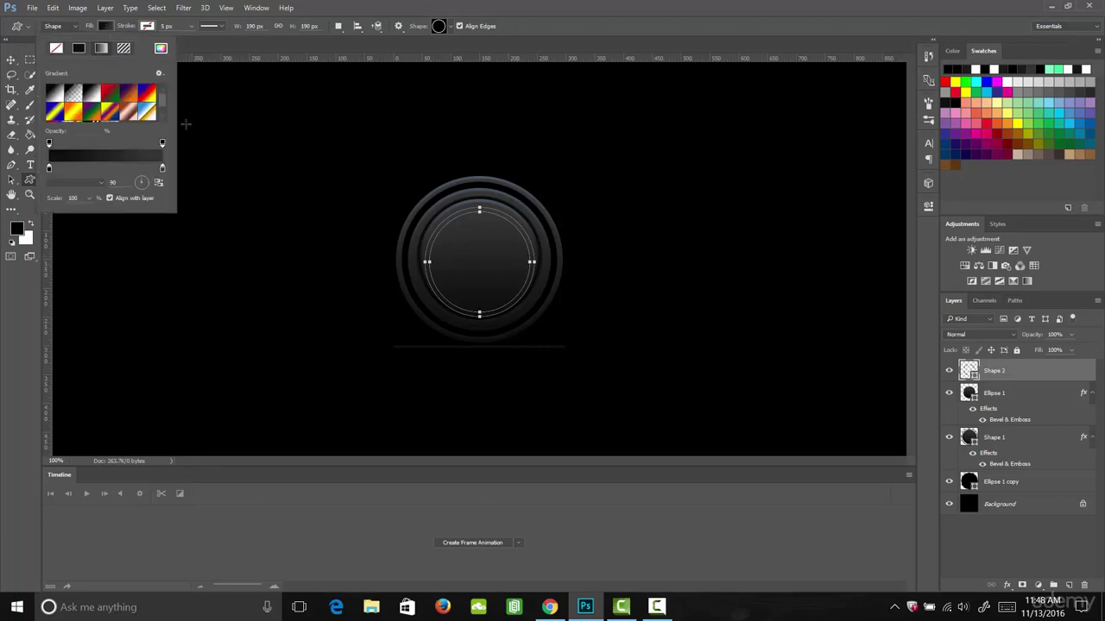
{"action": "left_click", "coordinate": [79, 48]}
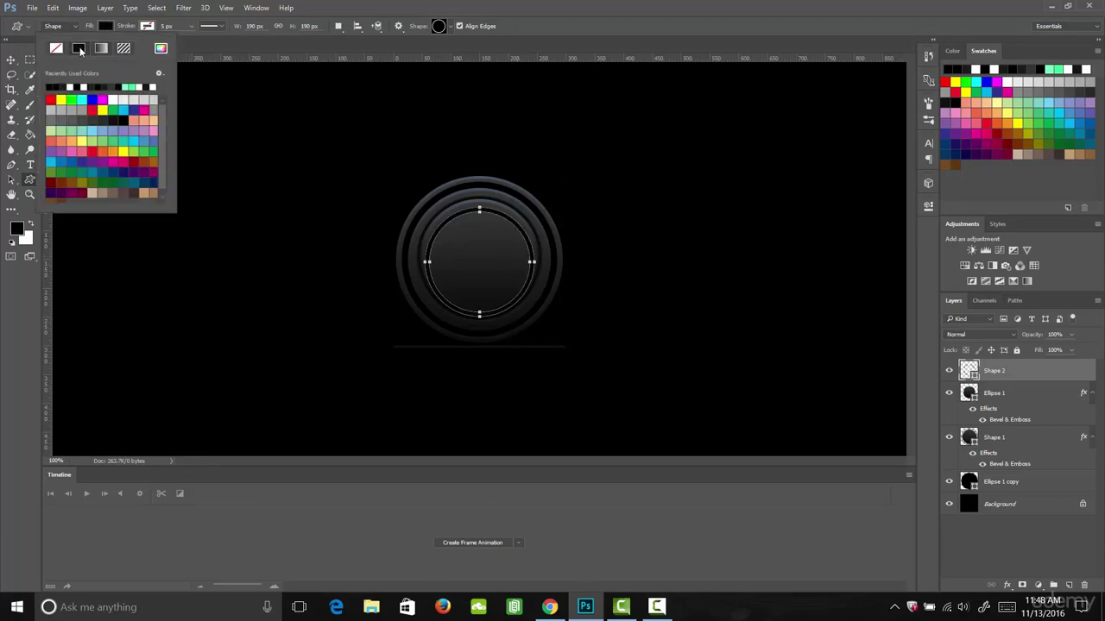
{"action": "left_click", "coordinate": [161, 49]}
{"action": "mouse_move", "coordinate": [705, 239]}
{"action": "left_mouse_down"}
{"action": "mouse_move", "coordinate": [682, 183]}
{"action": "mouse_move", "coordinate": [655, 161]}
{"action": "mouse_move", "coordinate": [662, 147]}
{"action": "left_mouse_up"}
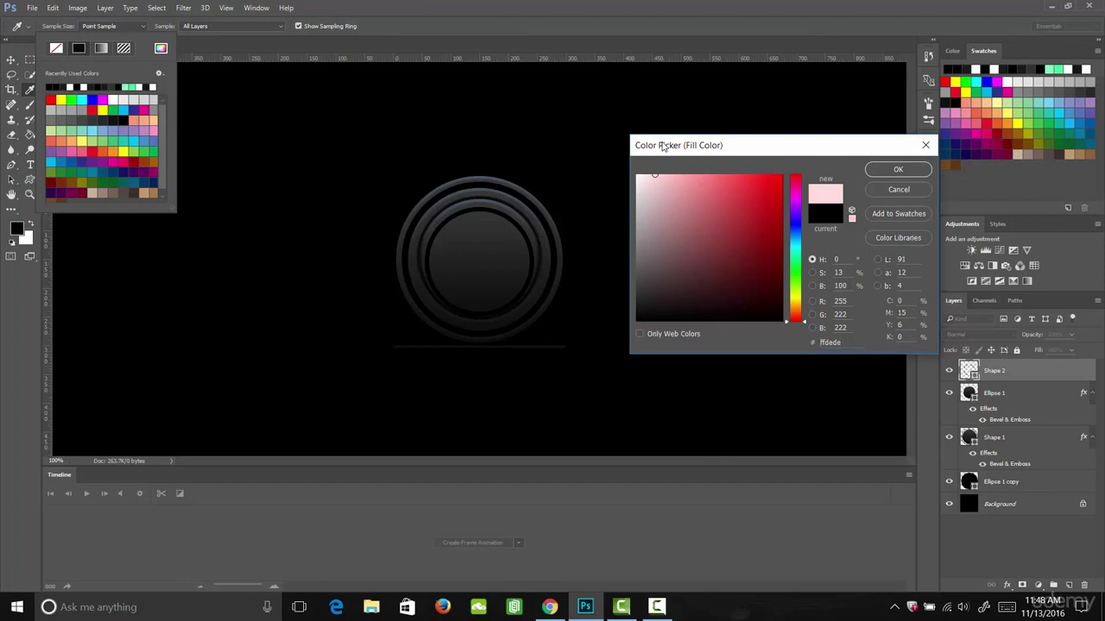
{"action": "left_click_drag", "start_coordinate": [794, 302], "coordinate": [795, 235]}
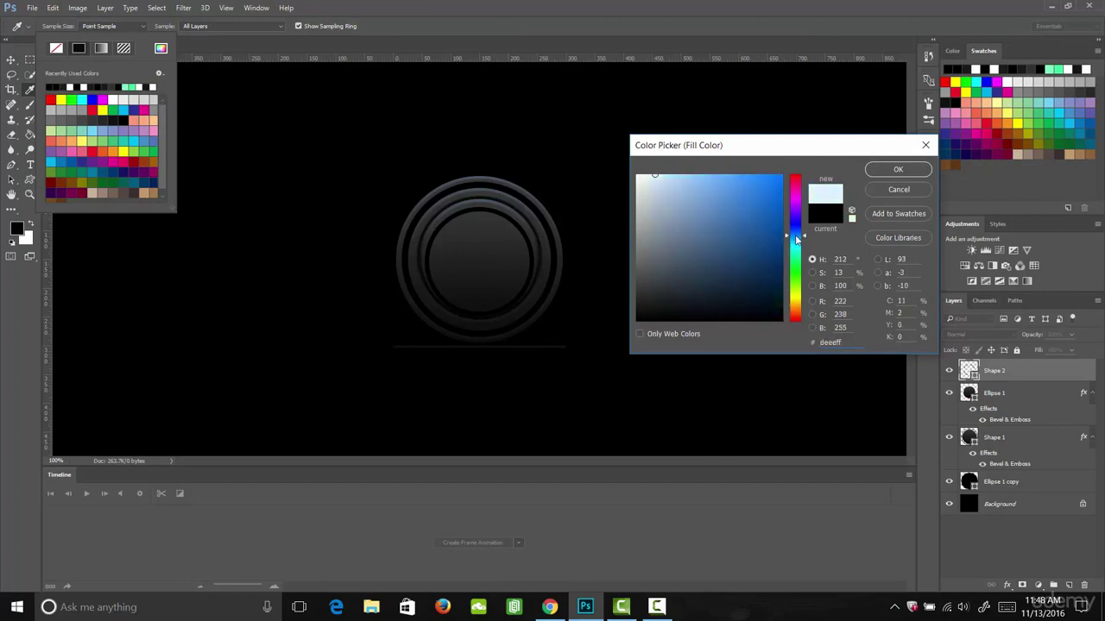
{"action": "left_click", "coordinate": [889, 170]}
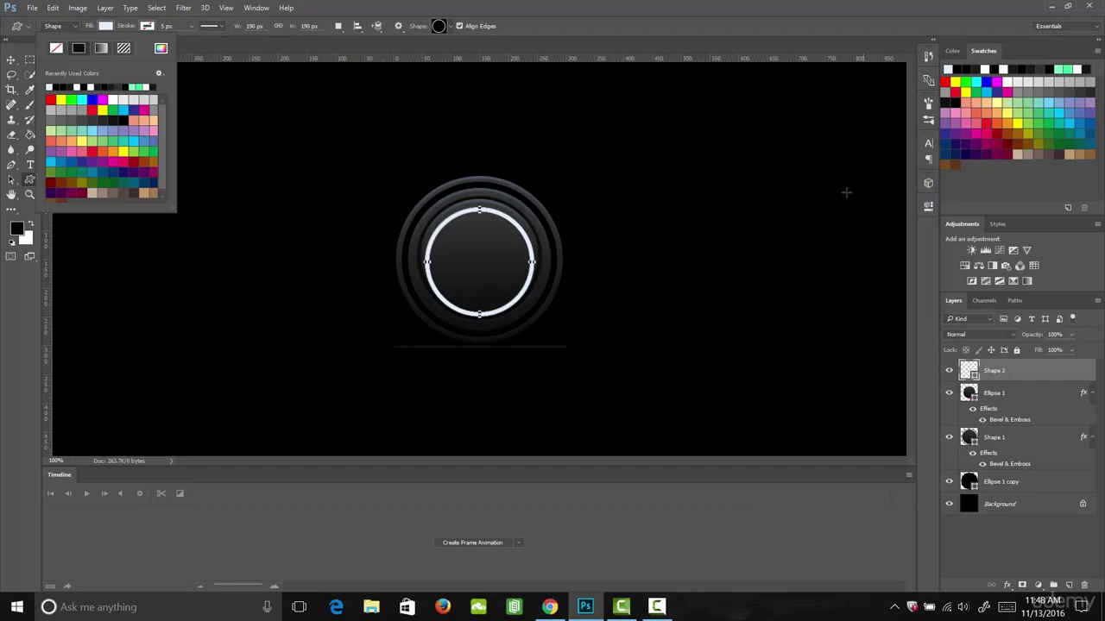
Scale the pale blue ring down slightly to about 186 px and center it on the button's inner disc.
{"action": "key", "text": "v"}
{"action": "left_click_drag", "start_coordinate": [481, 285], "coordinate": [482, 292]}
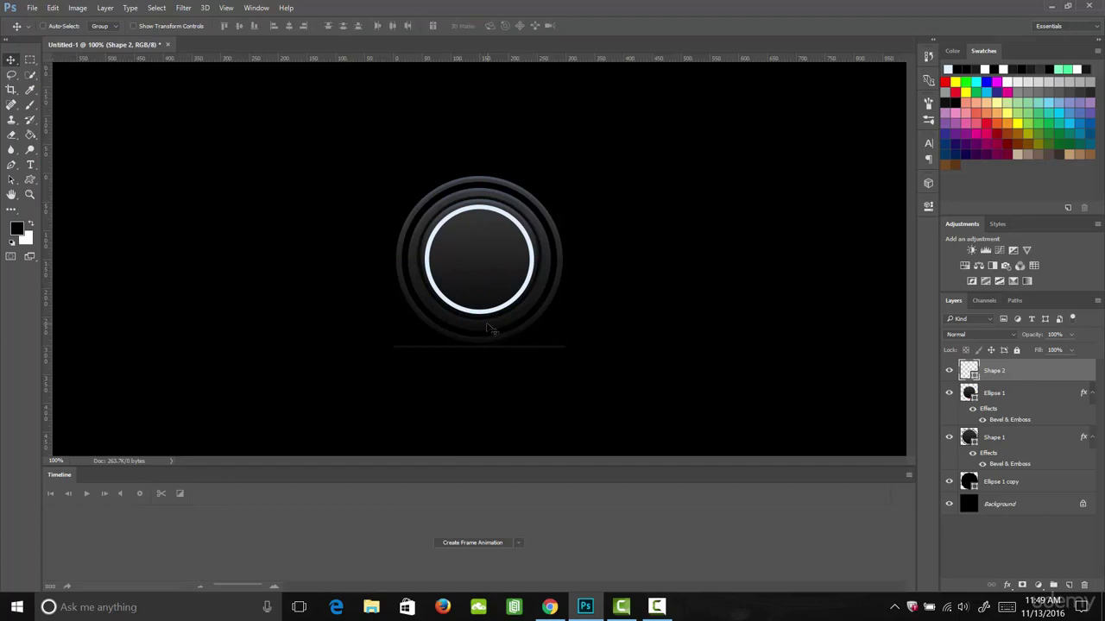
{"action": "left_click", "coordinate": [490, 333]}
{"action": "key", "text": "ctrl+t"}
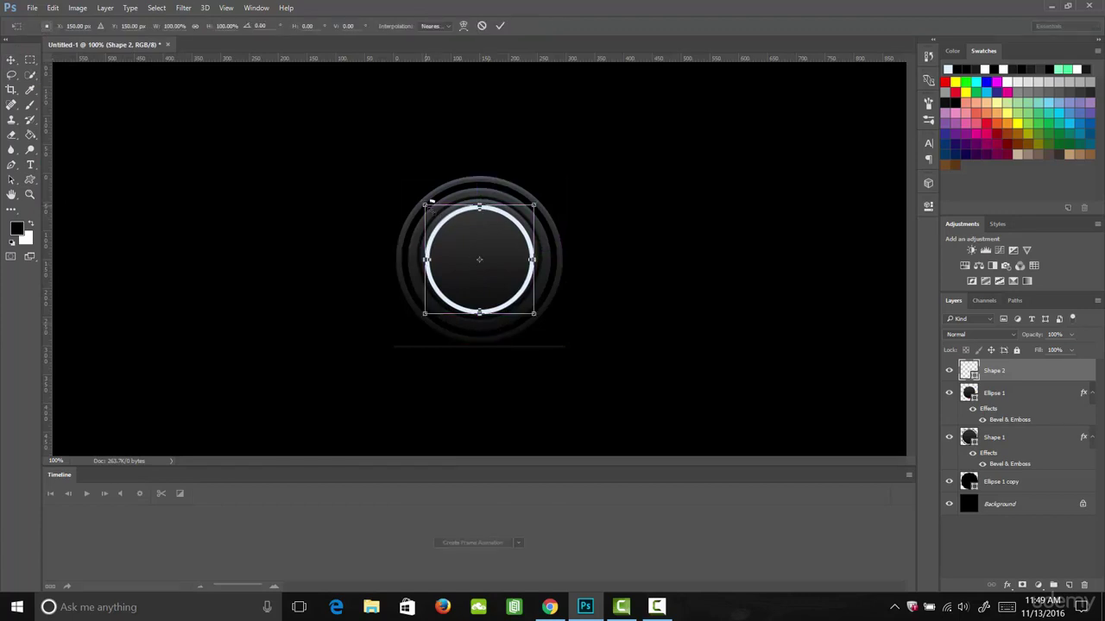
{"action": "mouse_move", "coordinate": [424, 204]}
{"action": "left_mouse_down"}
{"action": "mouse_move", "coordinate": [434, 215]}
{"action": "mouse_move", "coordinate": [427, 207]}
{"action": "left_mouse_up"}
{"action": "key", "text": "Return"}
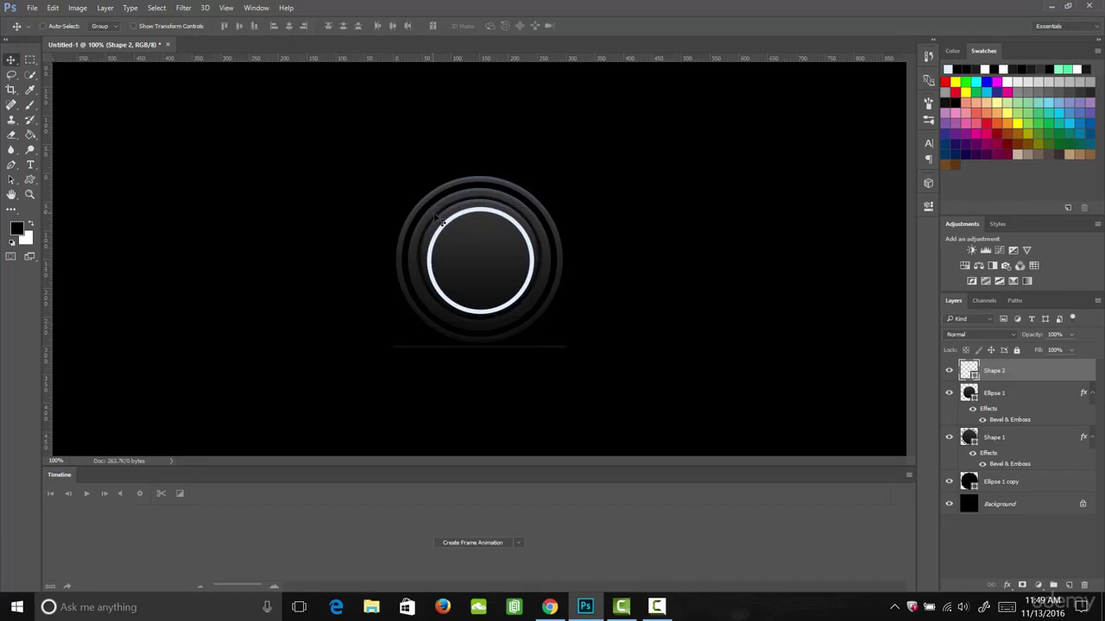
{"action": "mouse_move", "coordinate": [479, 288]}
{"action": "left_mouse_down"}
{"action": "mouse_move", "coordinate": [474, 269]}
{"action": "mouse_move", "coordinate": [483, 285]}
{"action": "left_mouse_up"}
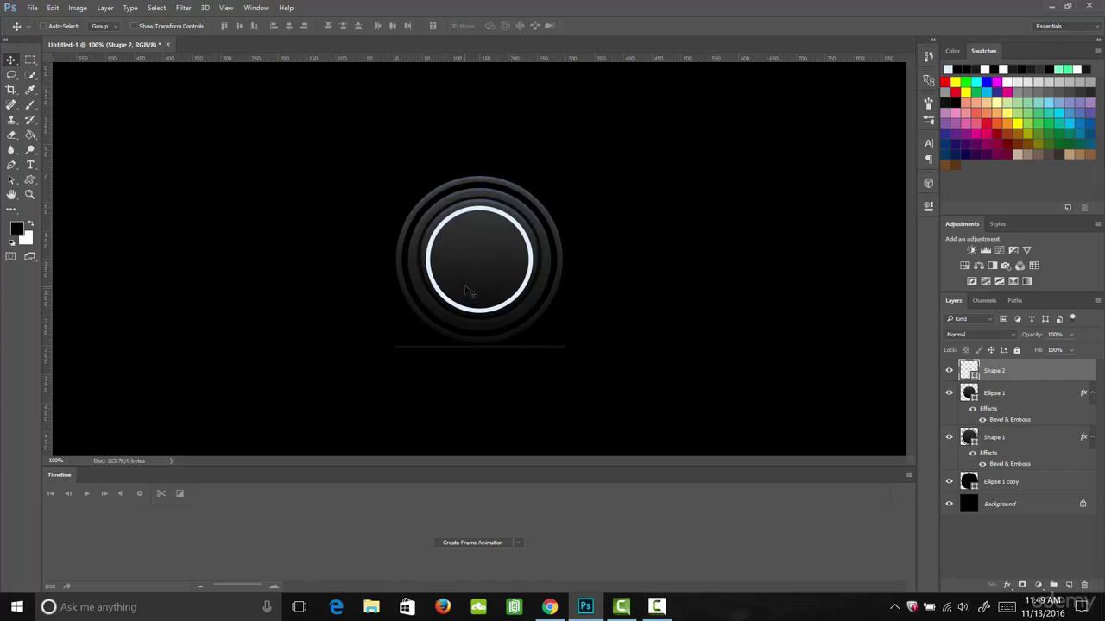
Draw a solid downward-pointing triangle custom shape, about 108 × 95 px, over the upper-left part of the button.
{"action": "left_click", "coordinate": [31, 179]}
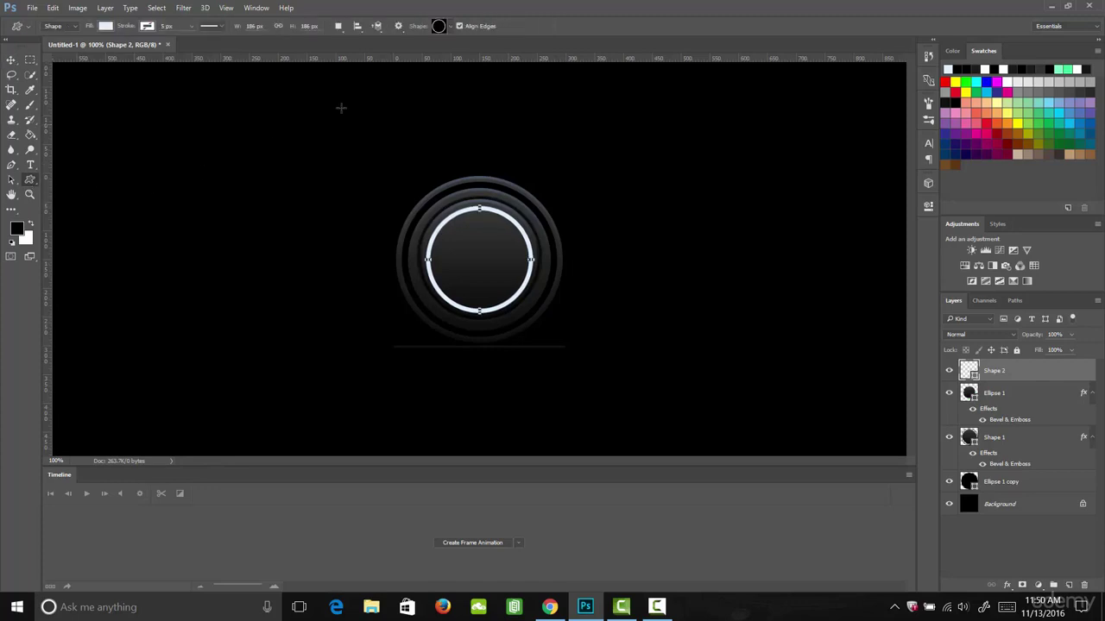
{"action": "left_click", "coordinate": [448, 26]}
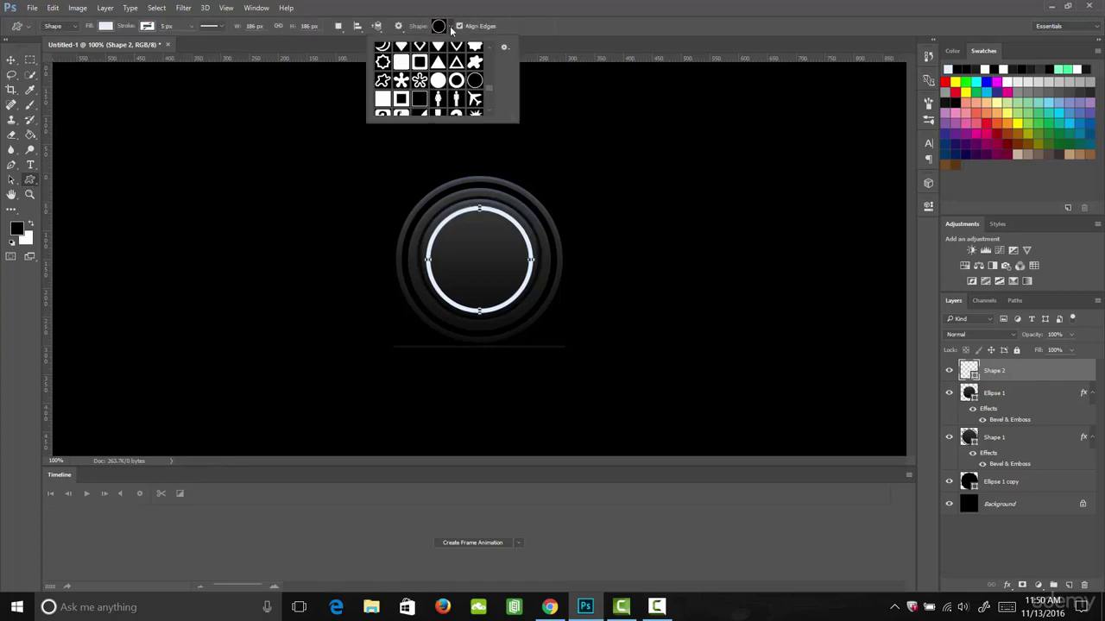
{"action": "mouse_move", "coordinate": [491, 93]}
{"action": "left_mouse_down"}
{"action": "mouse_move", "coordinate": [492, 108]}
{"action": "mouse_move", "coordinate": [491, 93]}
{"action": "mouse_move", "coordinate": [485, 101]}
{"action": "left_mouse_up"}
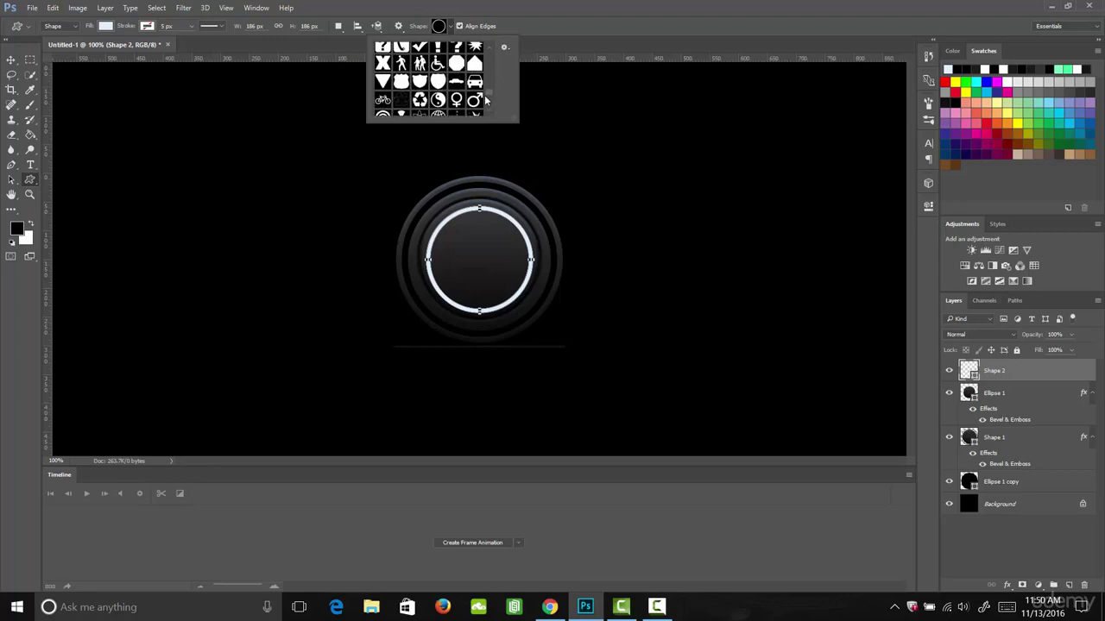
{"action": "left_click", "coordinate": [383, 81]}
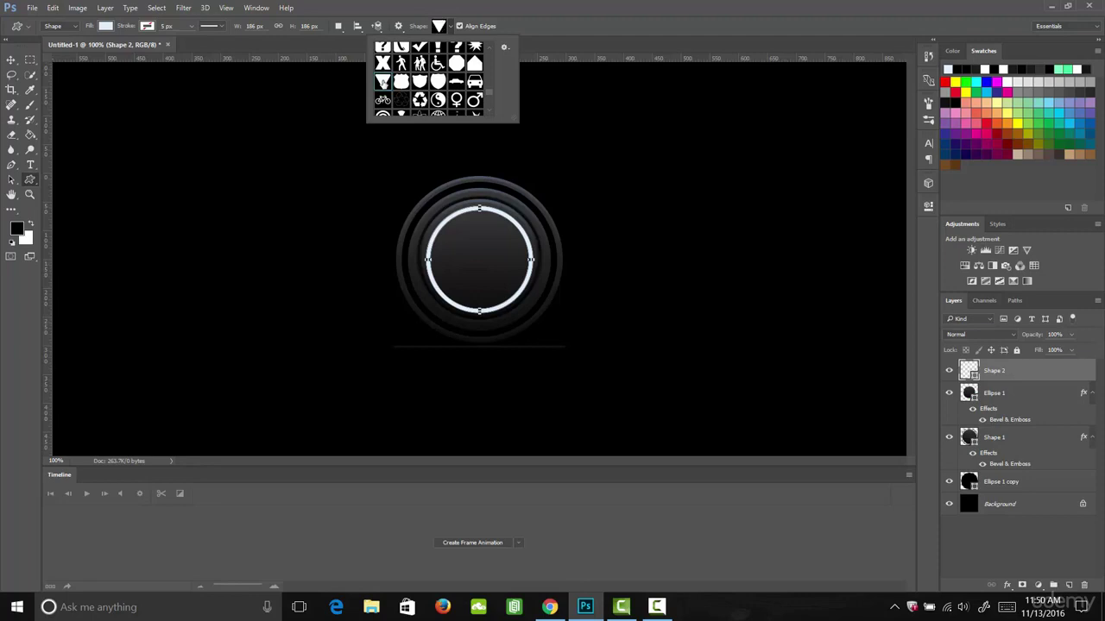
{"action": "left_click", "coordinate": [433, 206]}
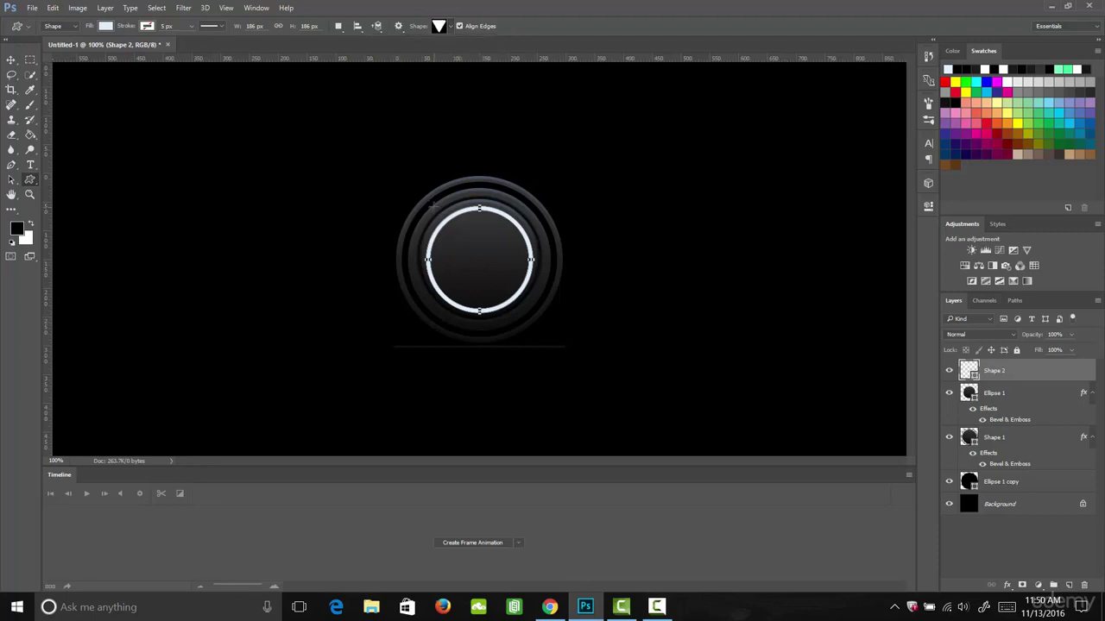
{"action": "left_click_drag", "start_coordinate": [433, 206], "coordinate": [462, 237]}
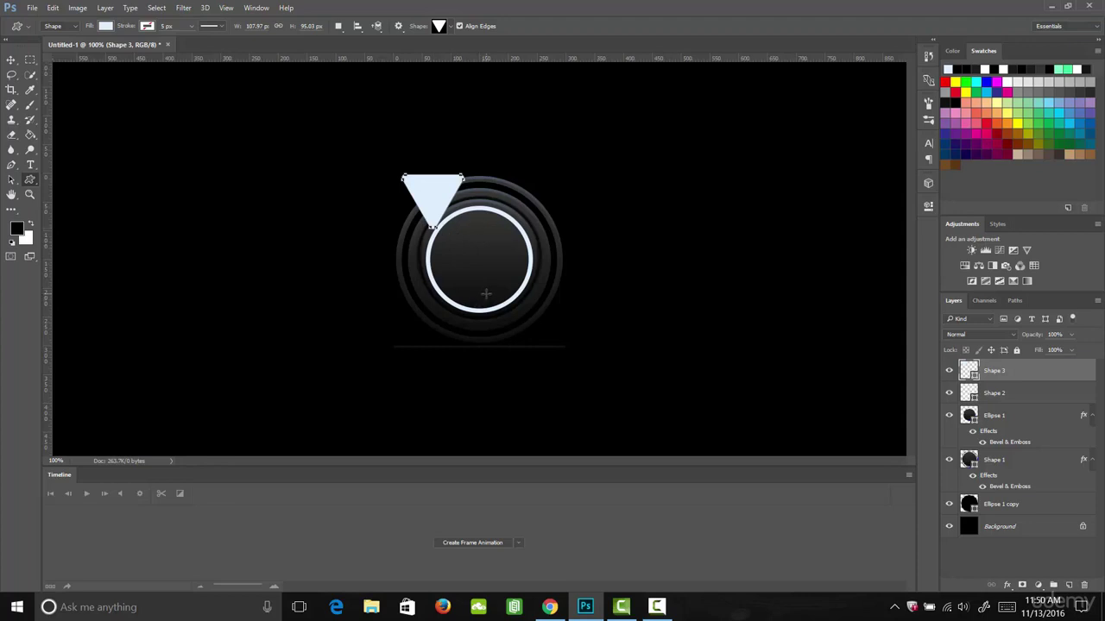
Rotate the triangle by -90° to point right like a play symbol and move it to the ring's center.
{"action": "key", "text": "ctrl+t"}
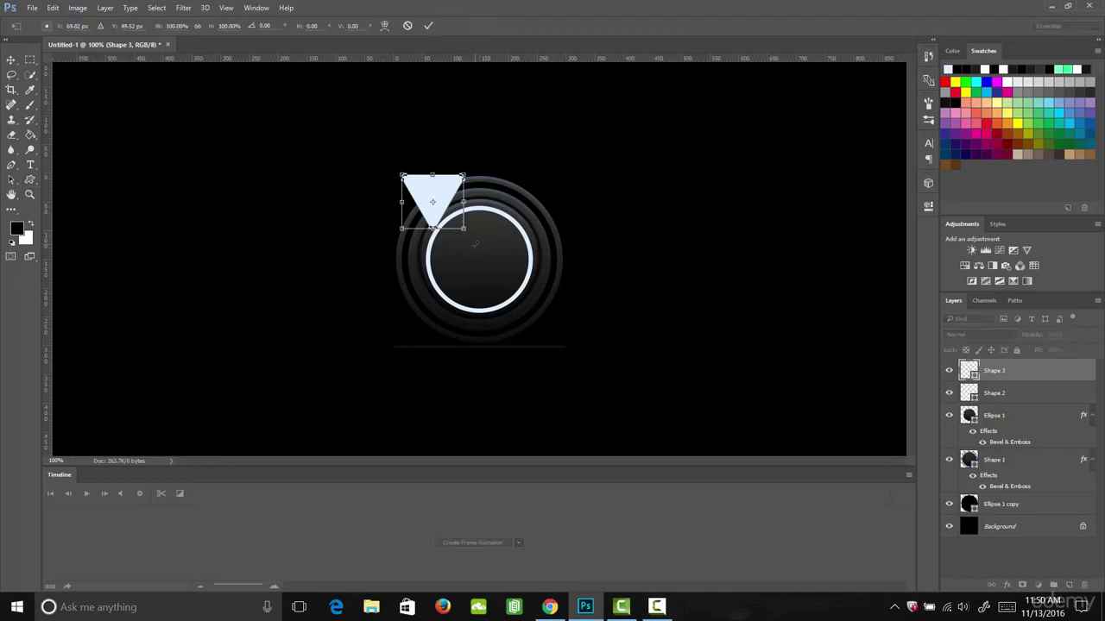
{"action": "left_click_drag", "start_coordinate": [475, 245], "coordinate": [466, 161]}
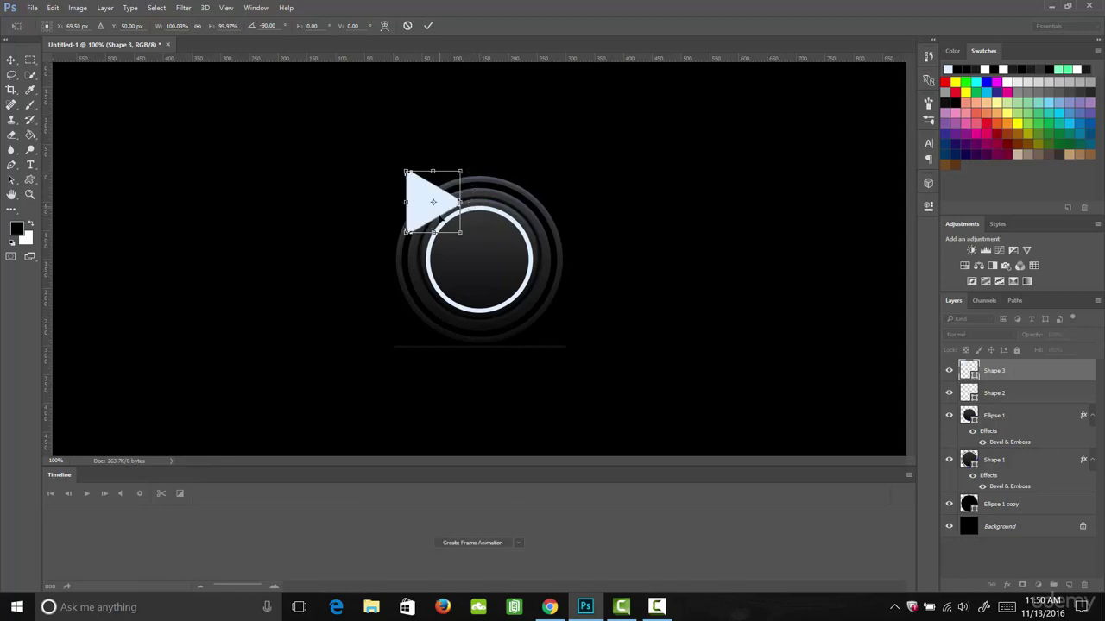
{"action": "left_click_drag", "start_coordinate": [440, 216], "coordinate": [492, 274]}
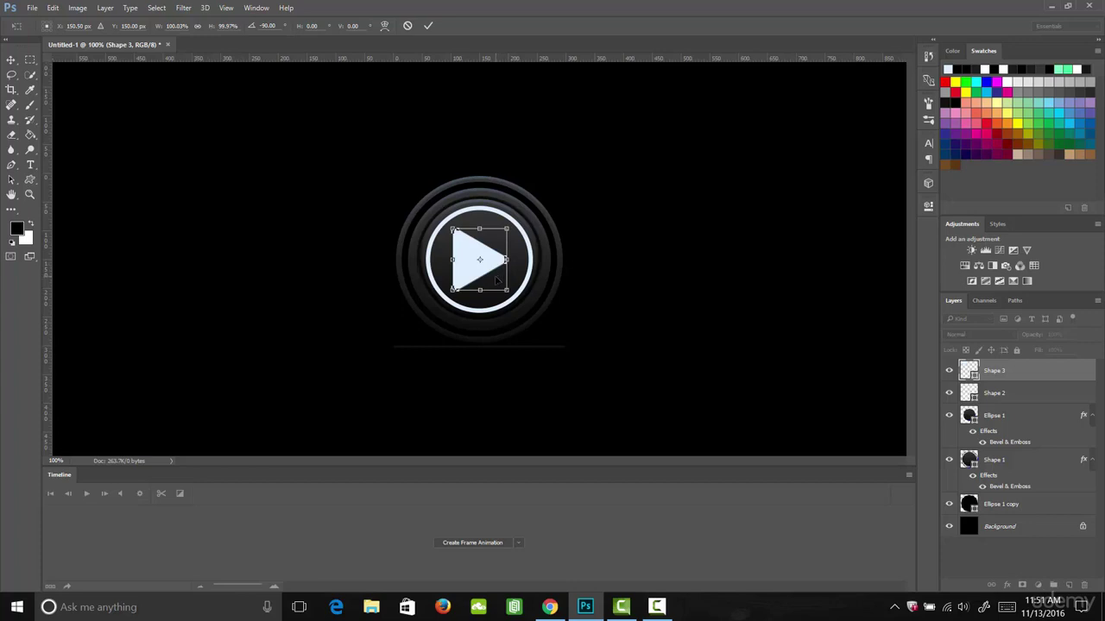
{"action": "key", "text": "Return"}
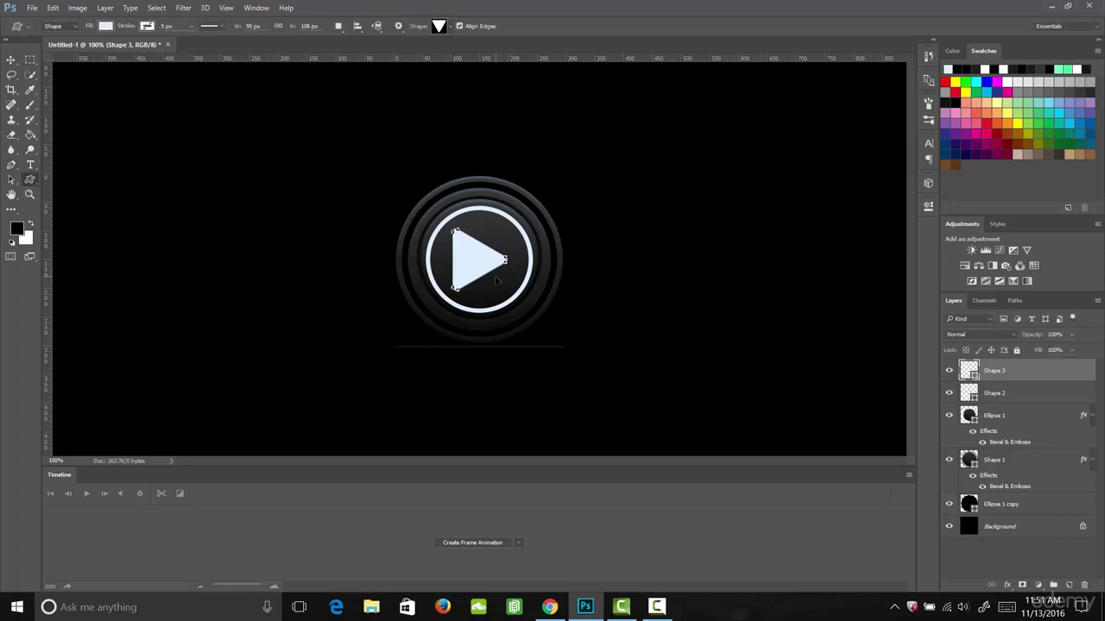
Nudge the play triangle slightly to the right so it looks balanced inside the ring.
{"action": "key", "text": "v"}
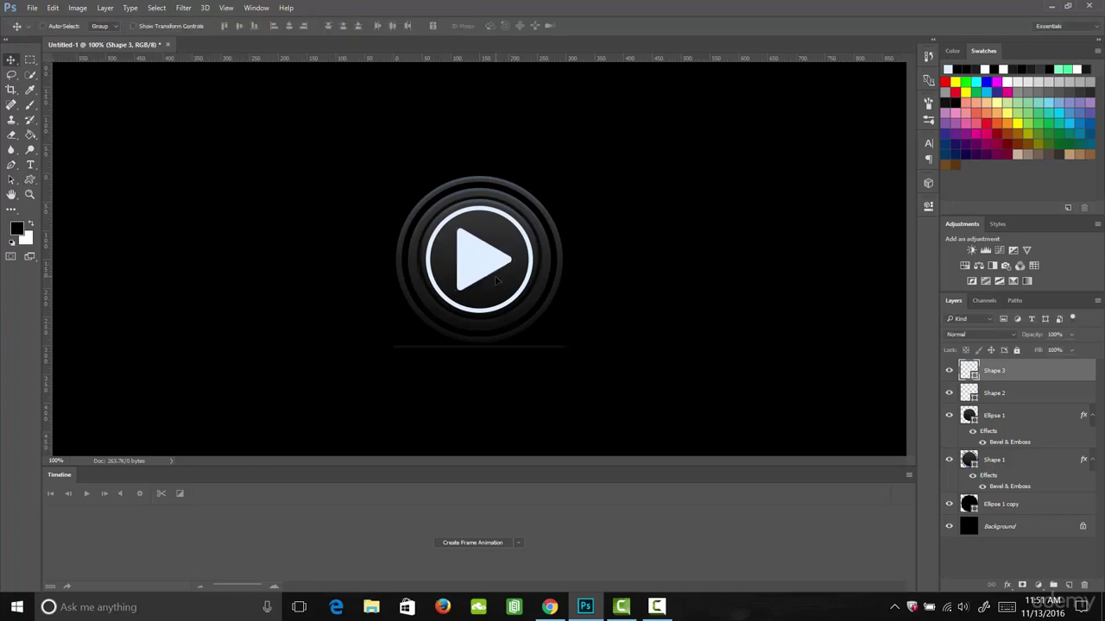
{"action": "key", "text": "Right"}
{"action": "key", "text": "Right"}
{"action": "key", "text": "Right"}
{"action": "key", "text": "Right"}
{"action": "key", "text": "Right"}
{"action": "key", "text": "Left"}
{"action": "key", "text": "Left"}
Merge the triangle and ring shape layers into one shape and check it by toggling its visibility.
{"action": "left_click", "coordinate": [1001, 394], "text": "shift"}
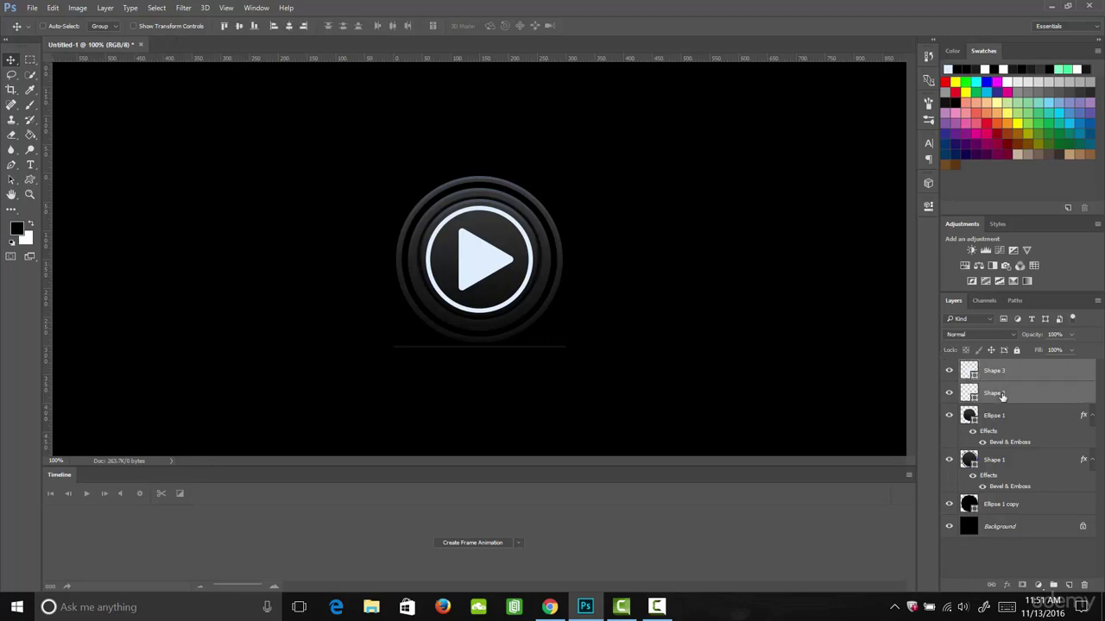
{"action": "right_click", "coordinate": [1001, 395]}
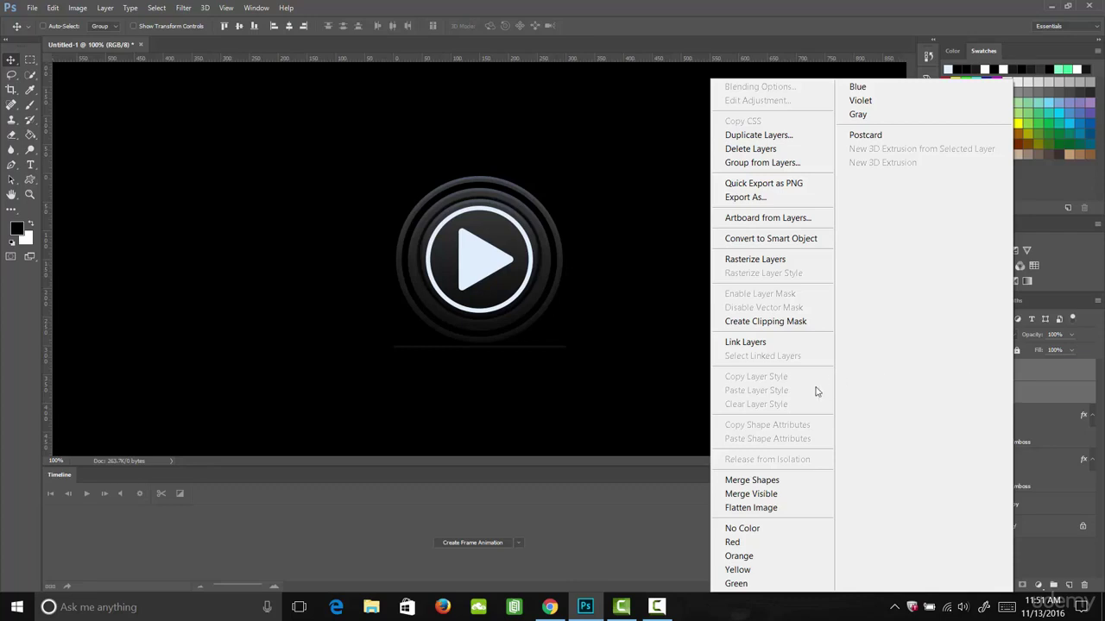
{"action": "left_click", "coordinate": [777, 482]}
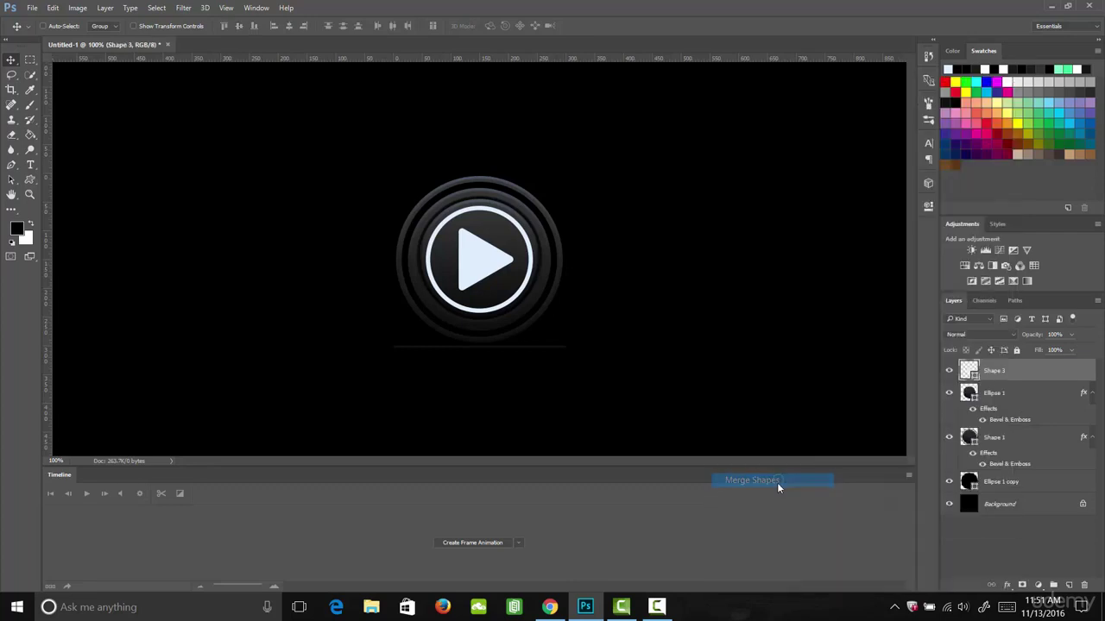
{"action": "left_click", "coordinate": [949, 371]}
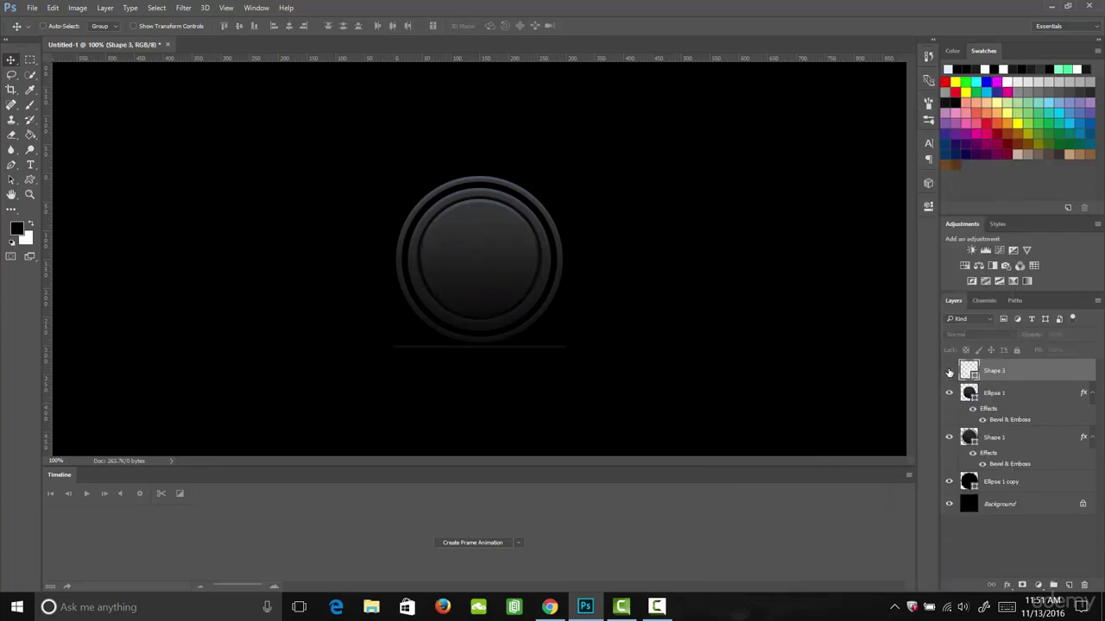
{"action": "left_click", "coordinate": [949, 371]}
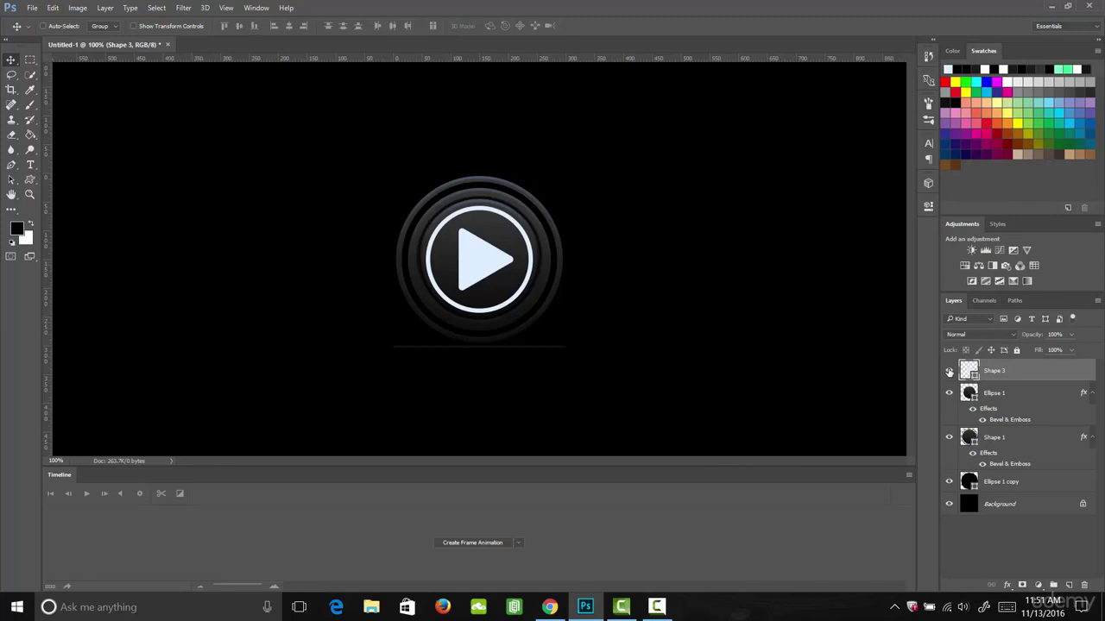
Add an Outer Glow effect to the merged play-and-ring shape with the glow color set to blue #49abff.
{"action": "left_click", "coordinate": [1006, 584]}
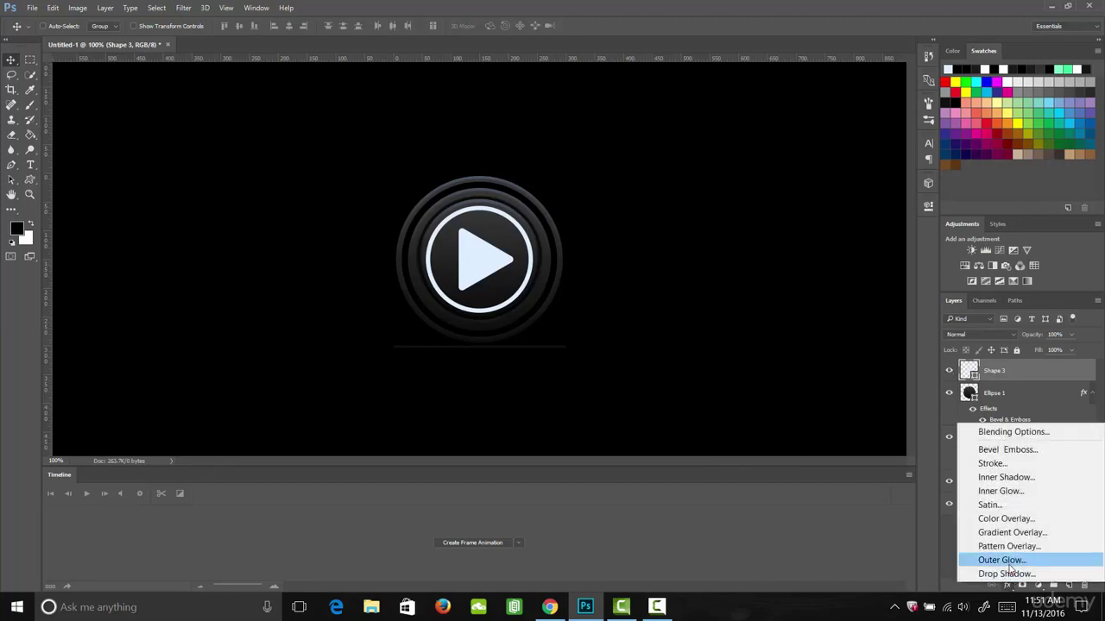
{"action": "left_click", "coordinate": [1008, 562]}
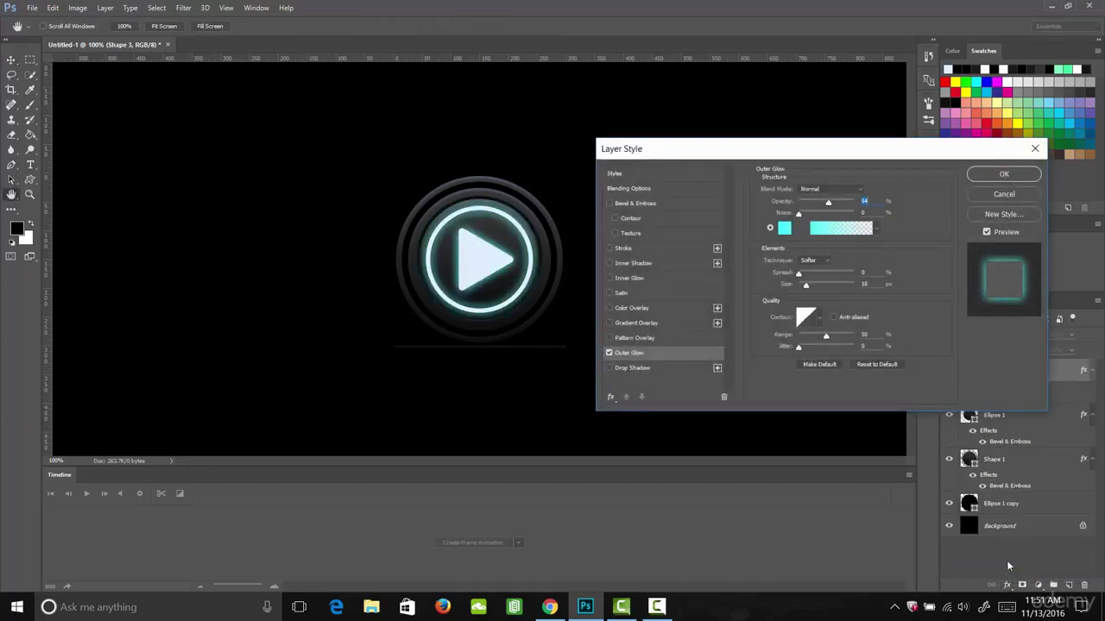
{"action": "left_click", "coordinate": [782, 230]}
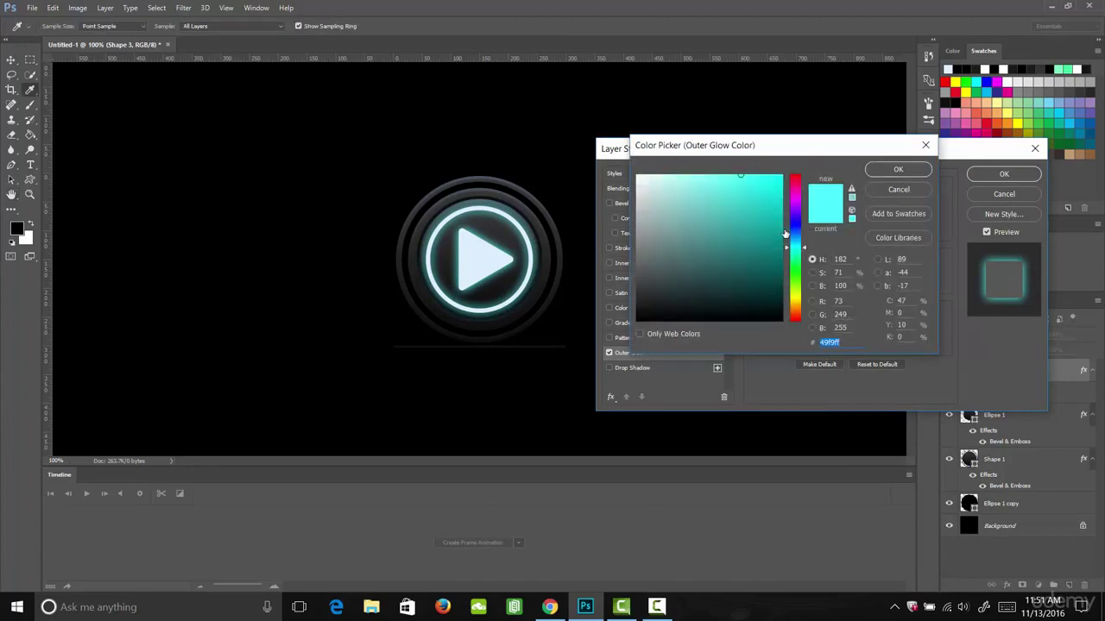
{"action": "left_click_drag", "start_coordinate": [785, 233], "coordinate": [799, 241]}
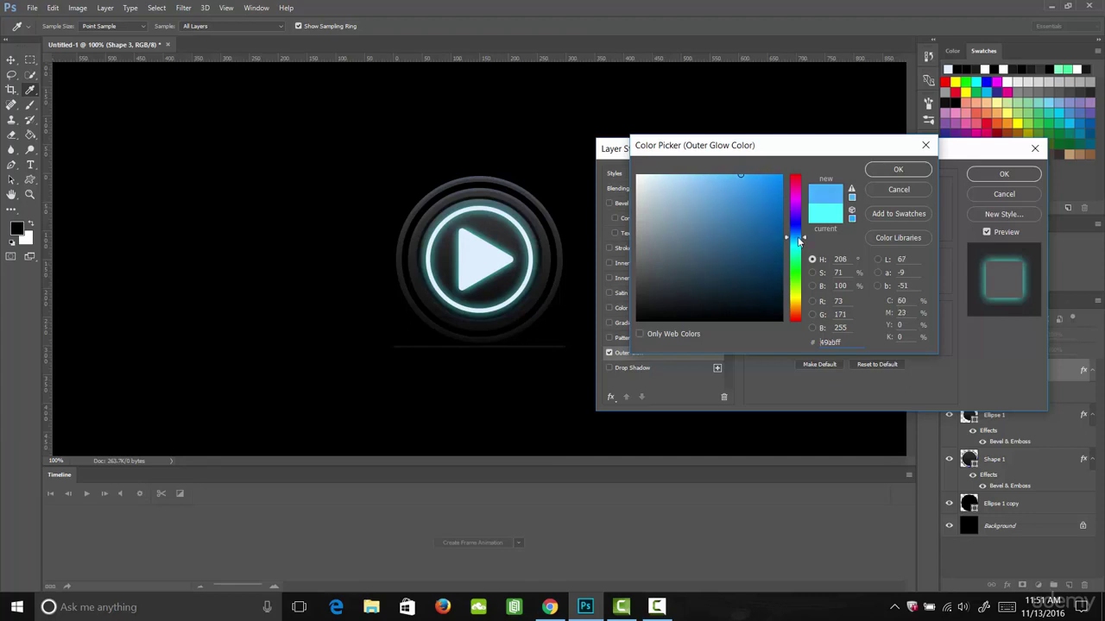
{"action": "left_click", "coordinate": [903, 171]}
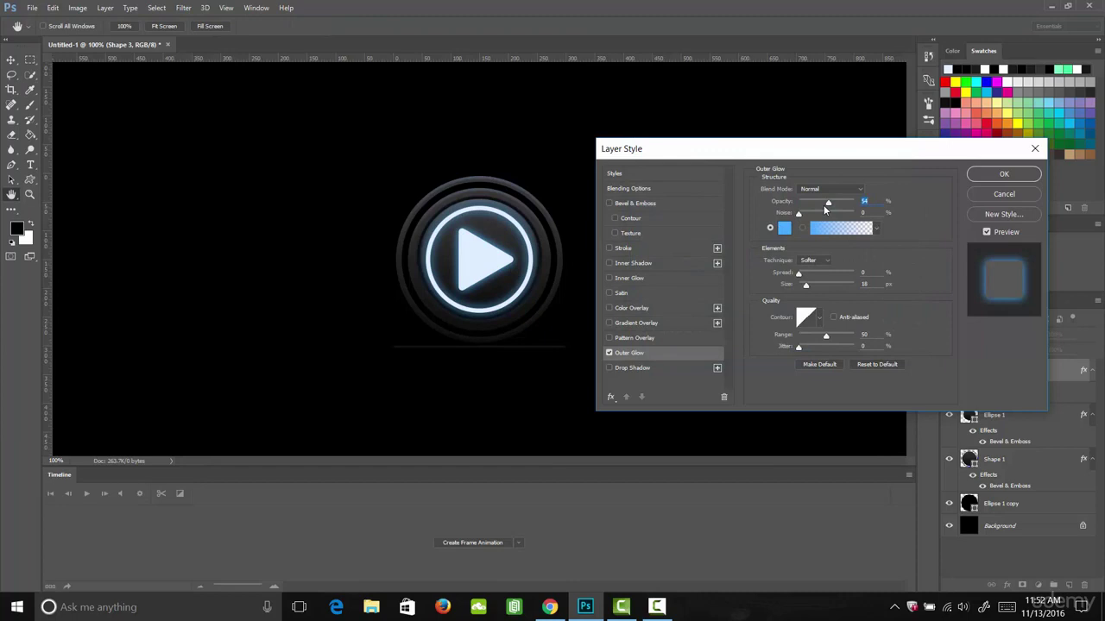
Apply the play symbol's outer glow with 54% opacity, 0% spread and a size of 18 px.
{"action": "mouse_move", "coordinate": [825, 208]}
{"action": "left_mouse_down"}
{"action": "mouse_move", "coordinate": [810, 208]}
{"action": "mouse_move", "coordinate": [839, 205]}
{"action": "mouse_move", "coordinate": [807, 205]}
{"action": "mouse_move", "coordinate": [843, 206]}
{"action": "mouse_move", "coordinate": [827, 206]}
{"action": "left_mouse_up"}
{"action": "left_click", "coordinate": [817, 273]}
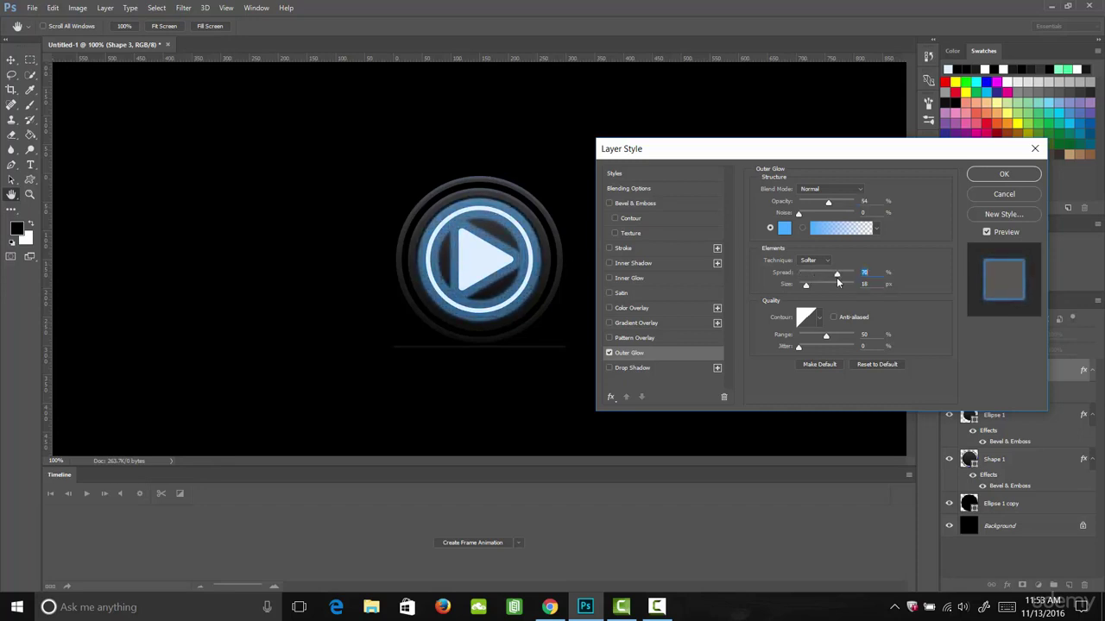
{"action": "left_click_drag", "start_coordinate": [821, 277], "coordinate": [797, 281]}
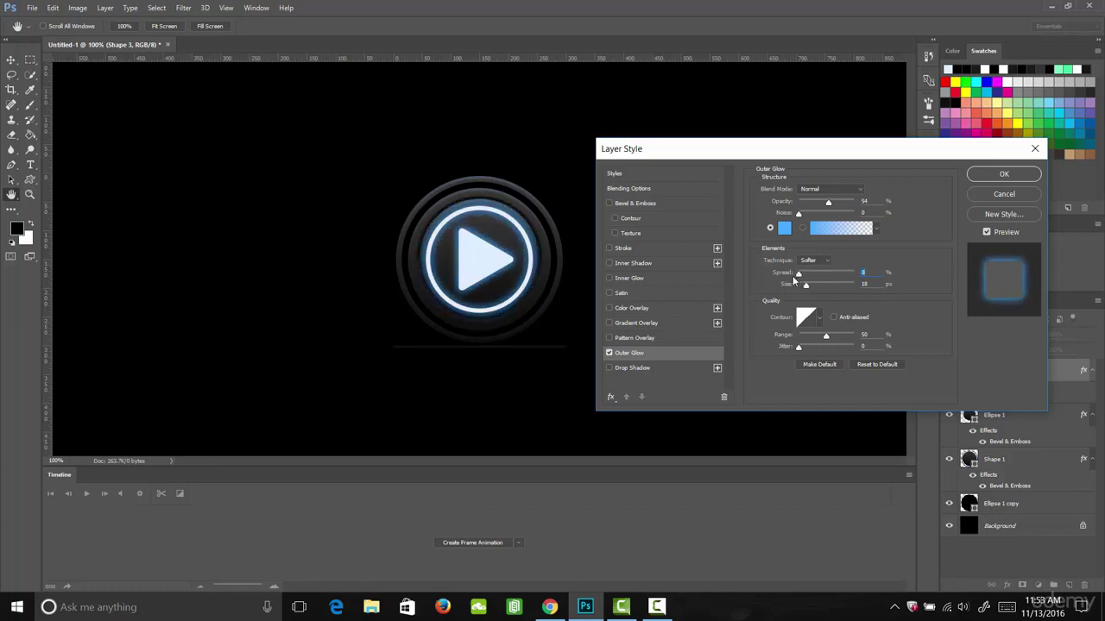
{"action": "mouse_move", "coordinate": [806, 285]}
{"action": "left_mouse_down"}
{"action": "mouse_move", "coordinate": [820, 287]}
{"action": "mouse_move", "coordinate": [806, 285]}
{"action": "left_mouse_up"}
{"action": "left_click", "coordinate": [981, 176]}
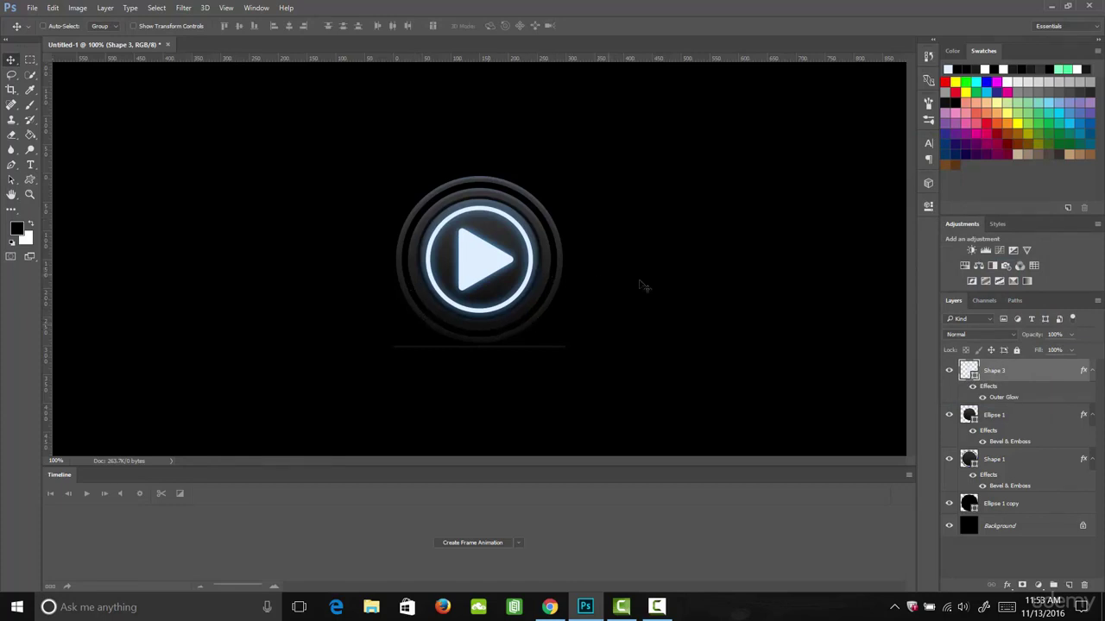
Duplicate the Ellipse 1 copy layer and fill the duplicate with the most recently used pale blue.
{"action": "left_click", "coordinate": [1014, 505]}
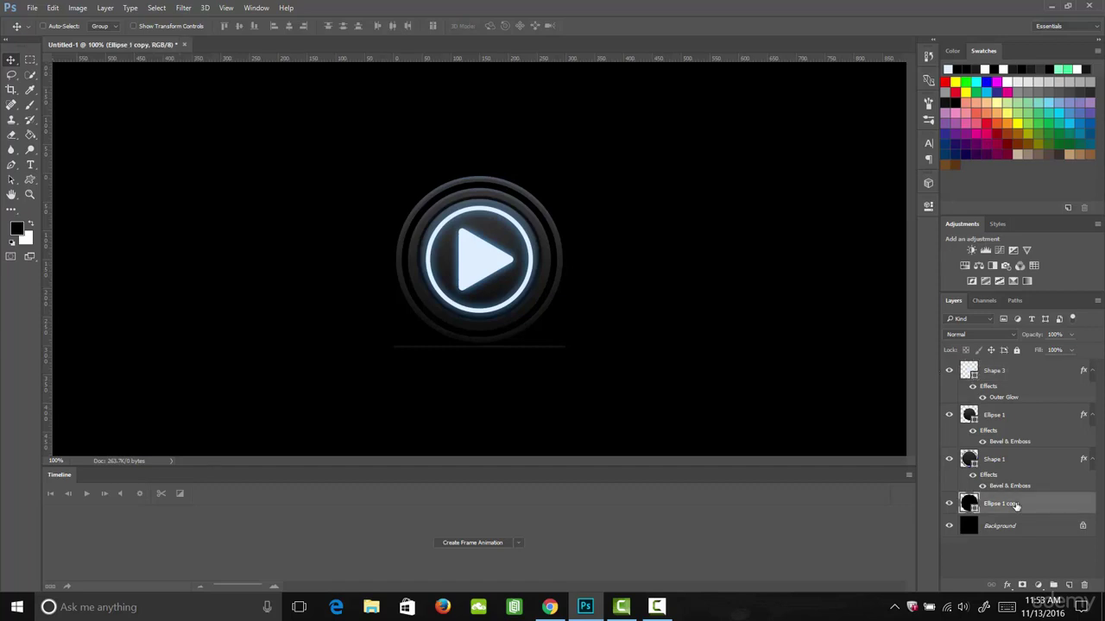
{"action": "key", "text": "ctrl+j"}
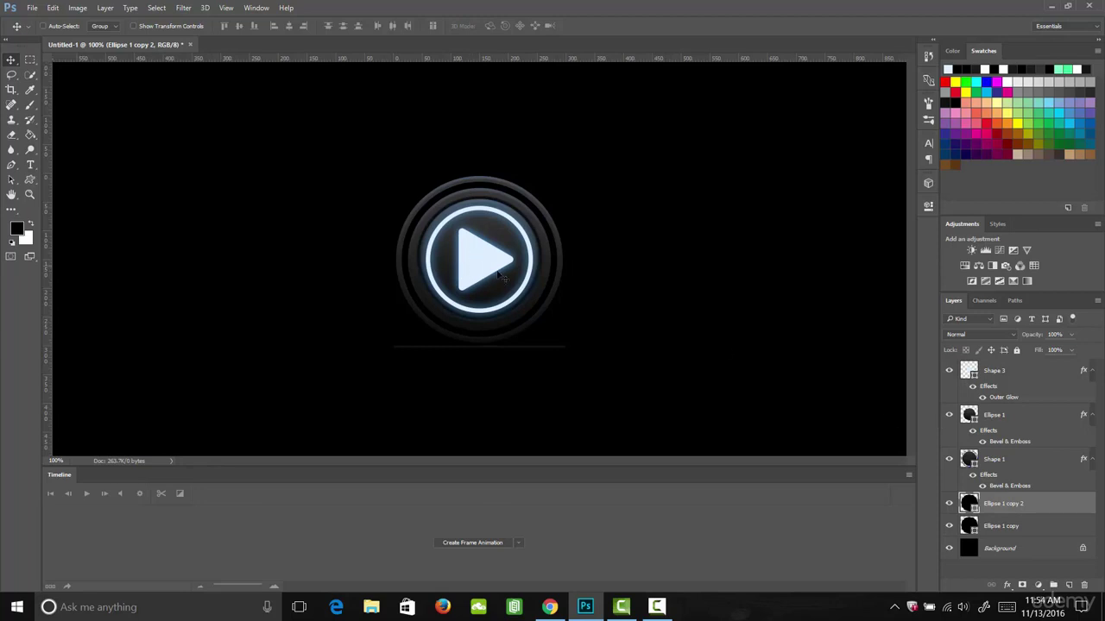
{"action": "left_click", "coordinate": [30, 180]}
{"action": "left_click", "coordinate": [106, 25]}
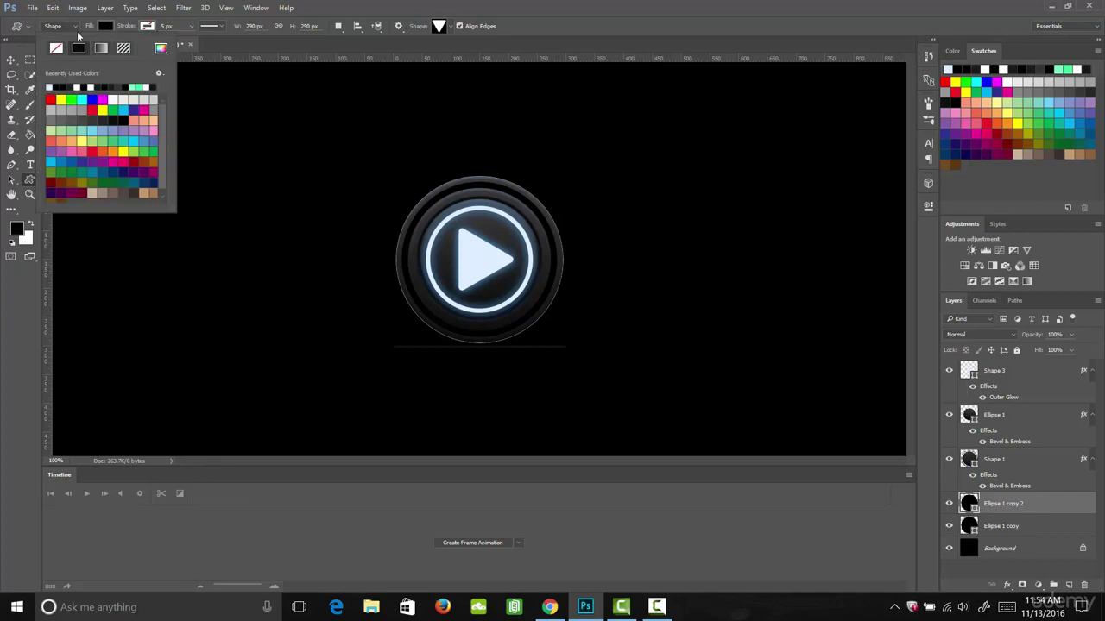
{"action": "left_click", "coordinate": [50, 86]}
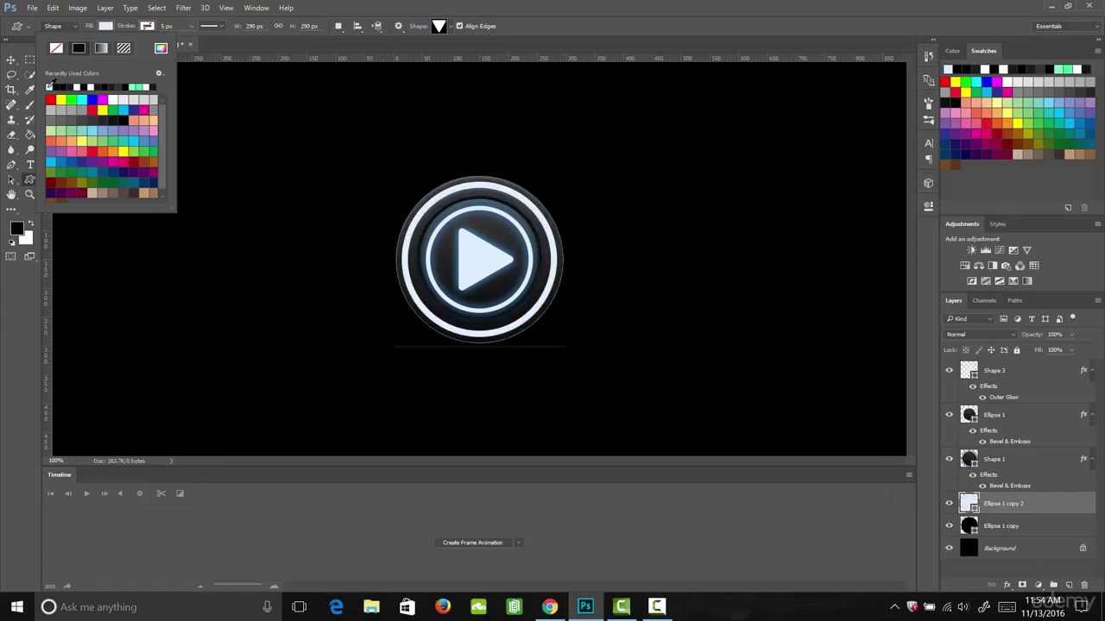
{"action": "key", "text": "Return"}
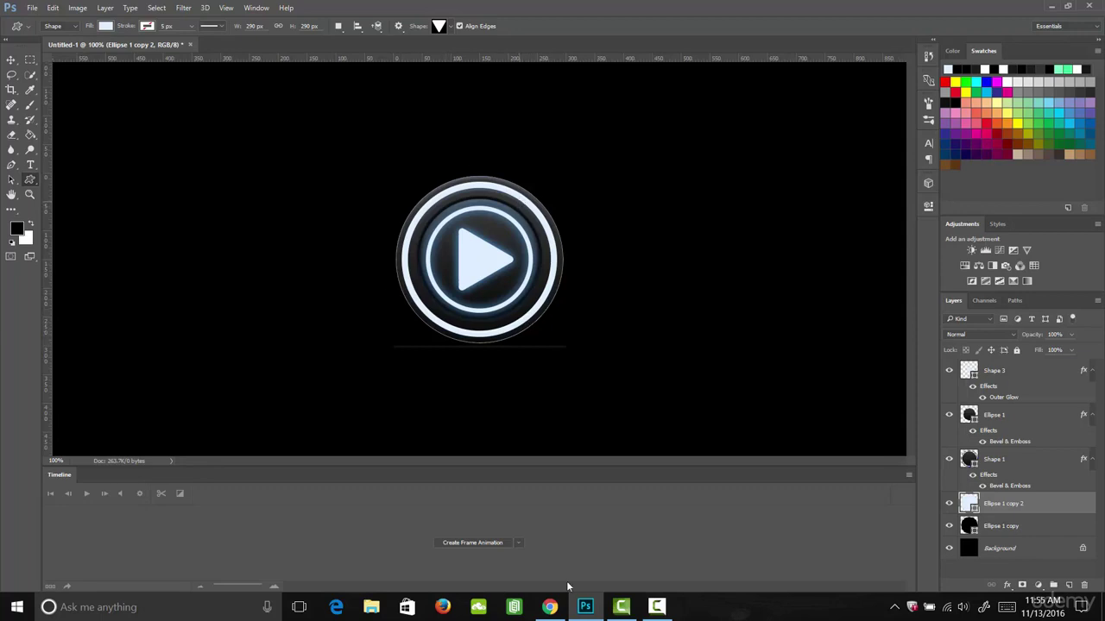
Hide the Shape 1, Ellipse 1 and Shape 3 layers above the pale blue circle.
{"action": "left_click", "coordinate": [949, 459]}
{"action": "left_click", "coordinate": [949, 416]}
{"action": "left_click", "coordinate": [949, 370]}
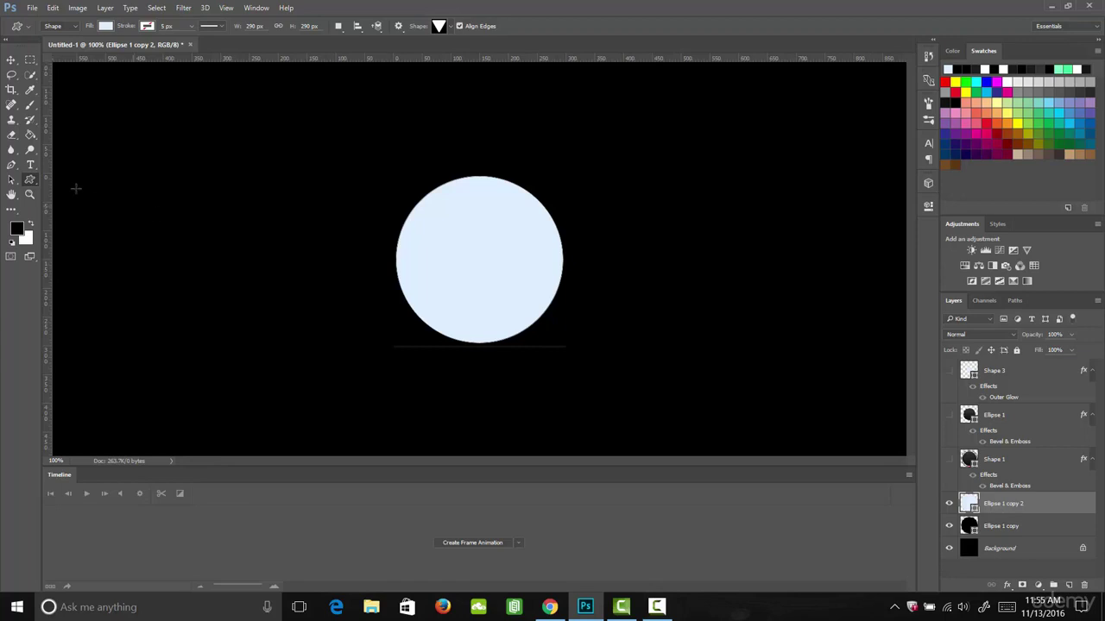
Draw a pale blue square about 191 × 191 px and move its lower-right corner onto the circle's center.
{"action": "left_click", "coordinate": [31, 180]}
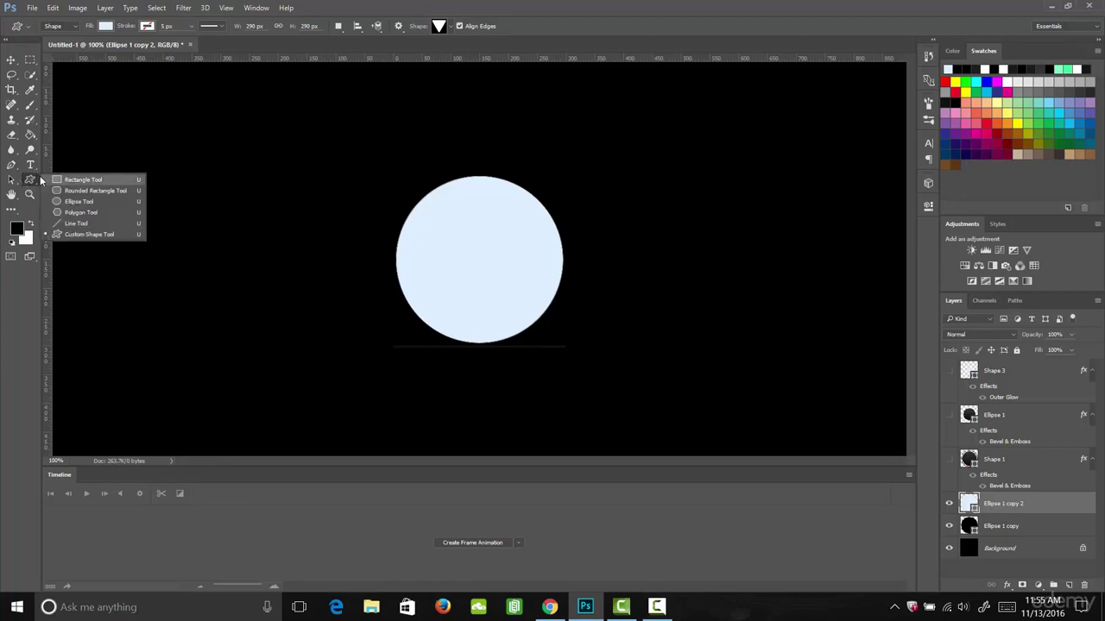
{"action": "left_click", "coordinate": [82, 180]}
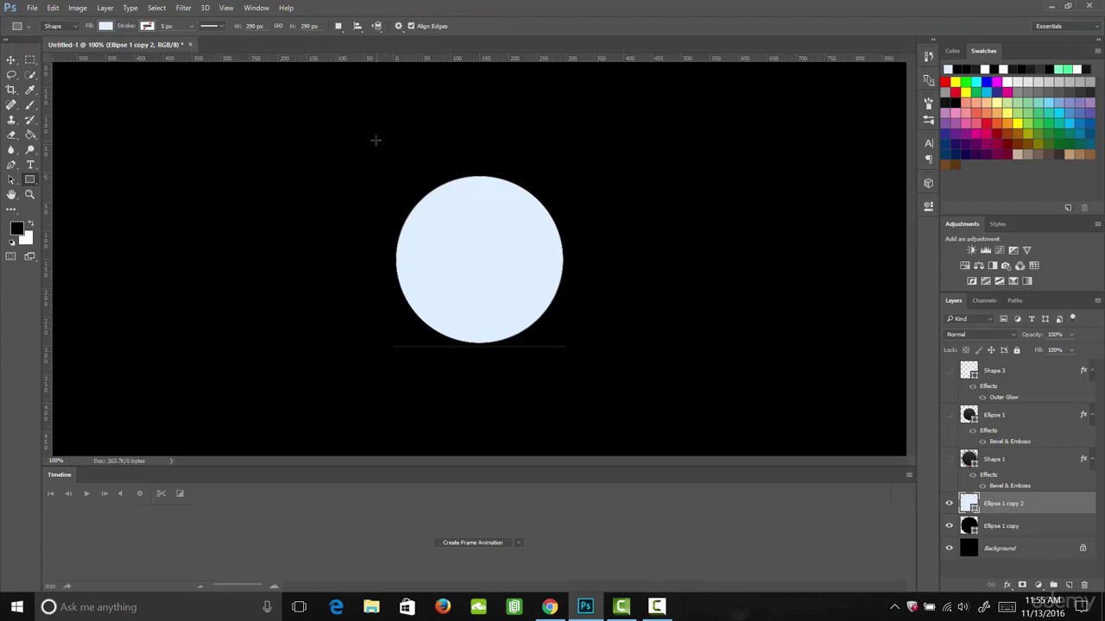
{"action": "left_click_drag", "start_coordinate": [375, 136], "coordinate": [485, 268]}
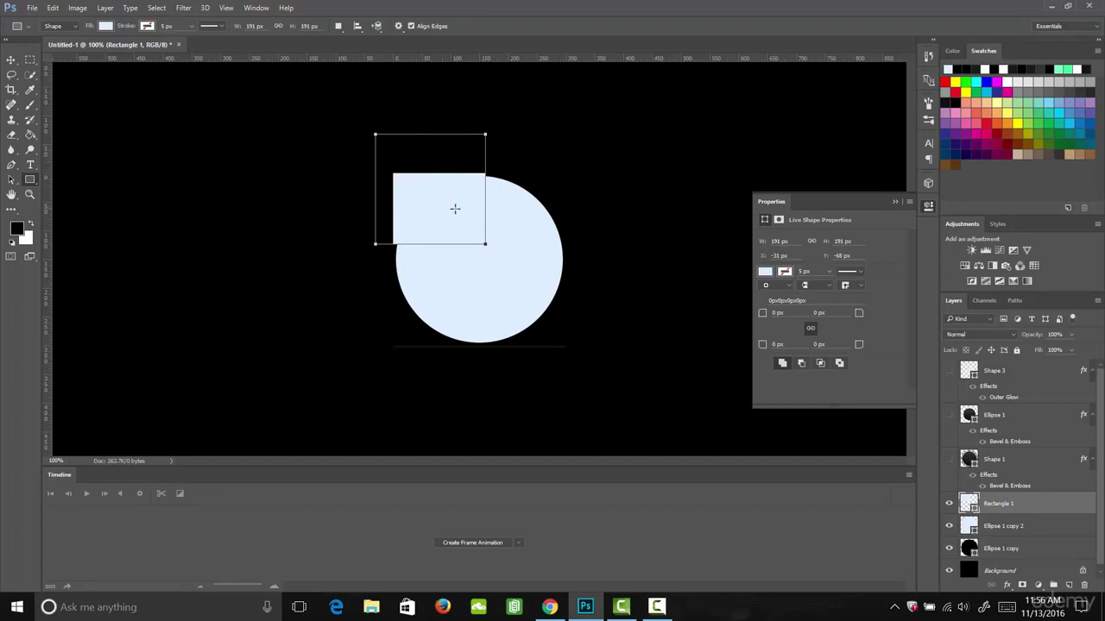
{"action": "key", "text": "v"}
{"action": "left_click_drag", "start_coordinate": [456, 208], "coordinate": [450, 221]}
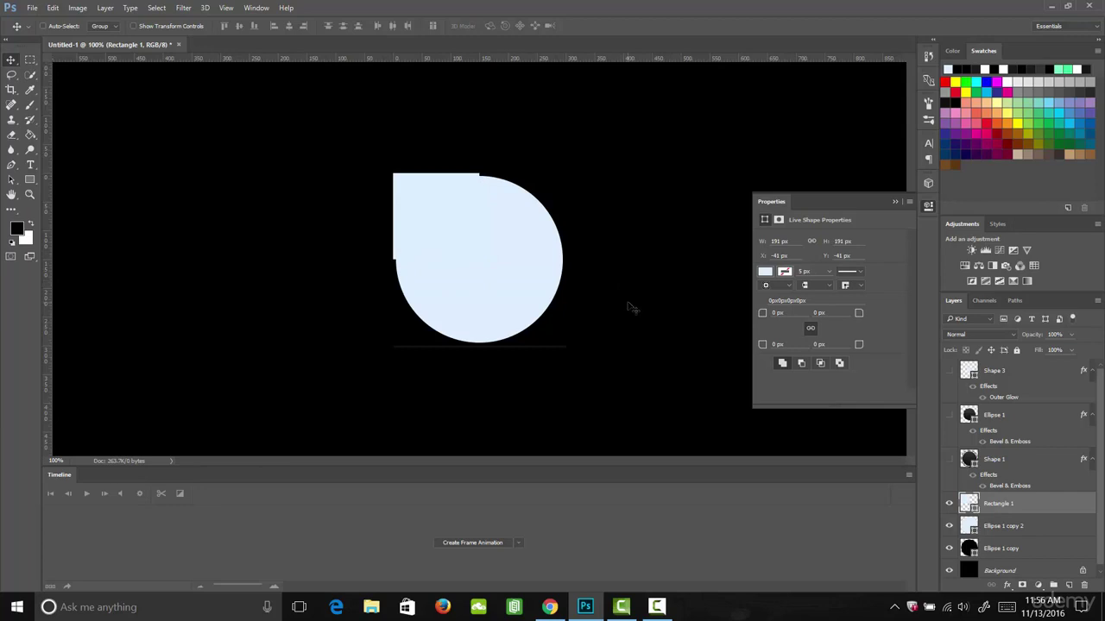
Duplicate the square, move the copy over the circle's lower-right quarter, and merge both squares into one shape.
{"action": "key", "text": "ctrl+j"}
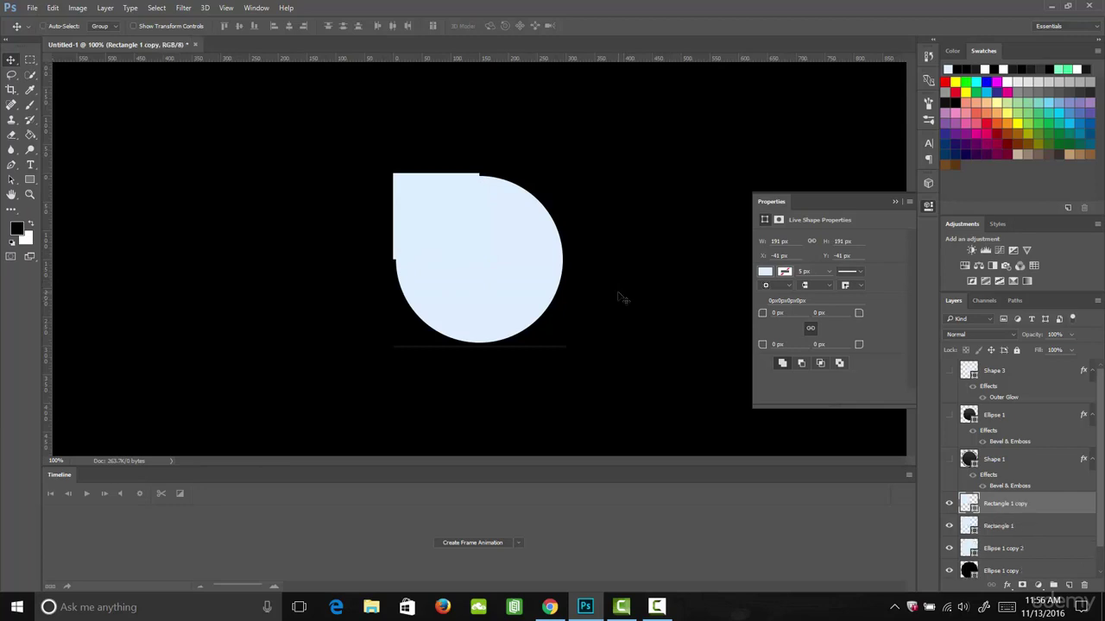
{"action": "left_click_drag", "start_coordinate": [422, 225], "coordinate": [523, 328]}
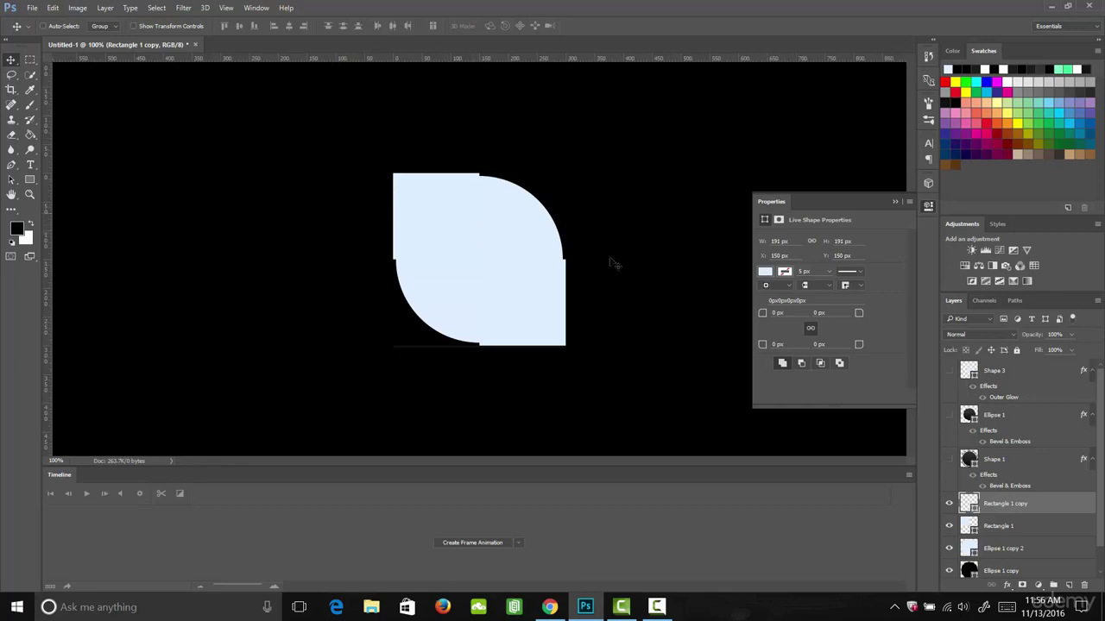
{"action": "left_click", "coordinate": [998, 526], "text": "ctrl"}
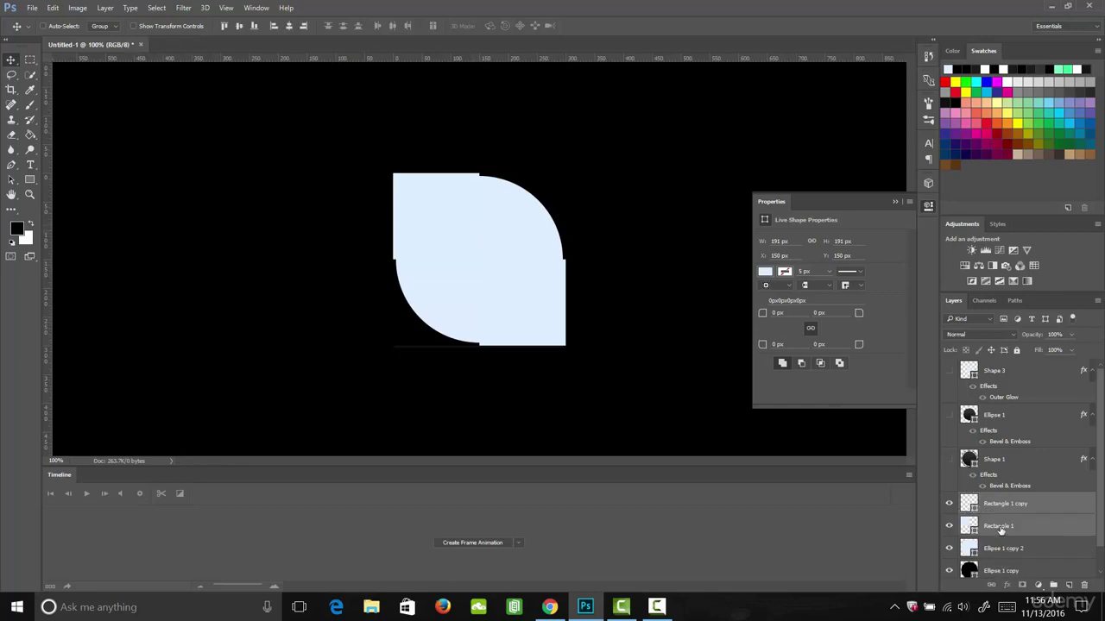
{"action": "right_click", "coordinate": [1001, 512]}
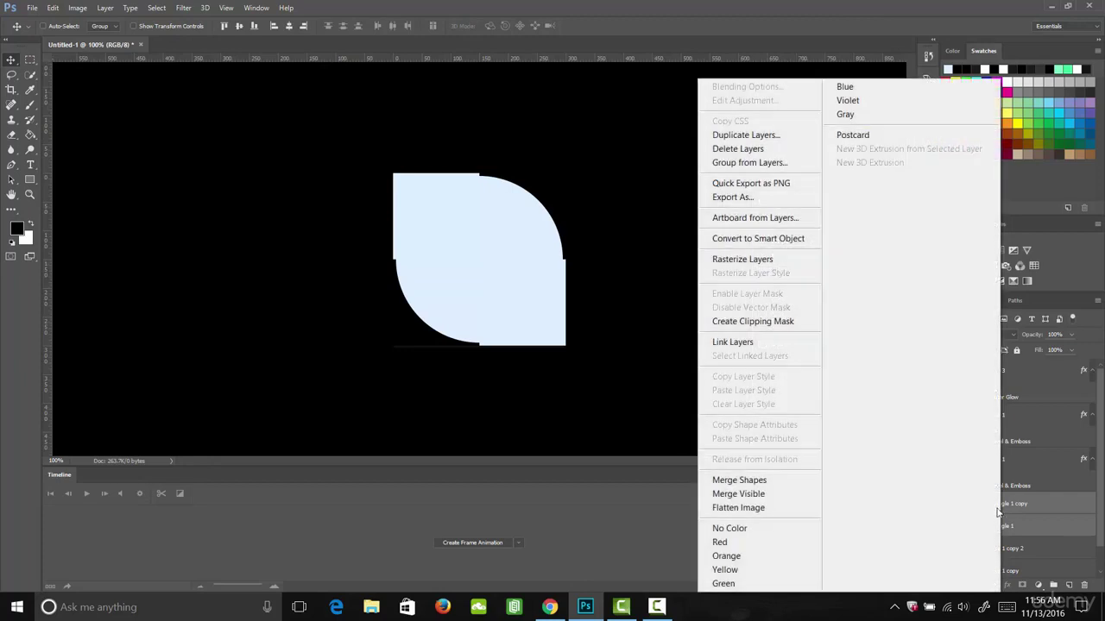
{"action": "left_click", "coordinate": [783, 481]}
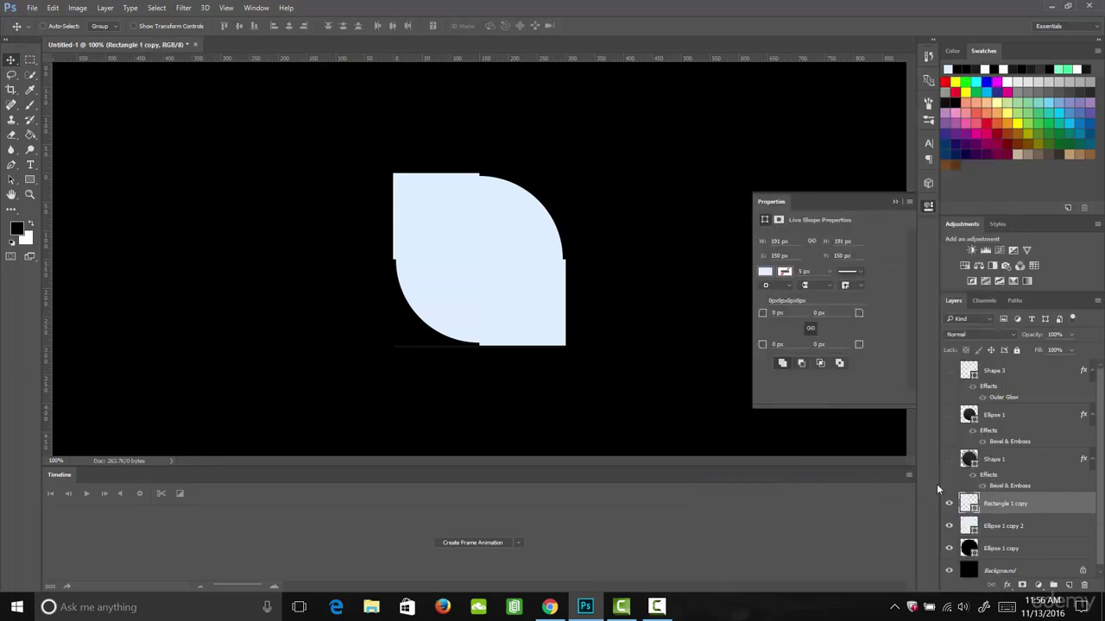
Subtract the merged squares from the pale blue circle so only its upper-right and lower-left quarters remain.
{"action": "left_click", "coordinate": [1010, 527], "text": "ctrl"}
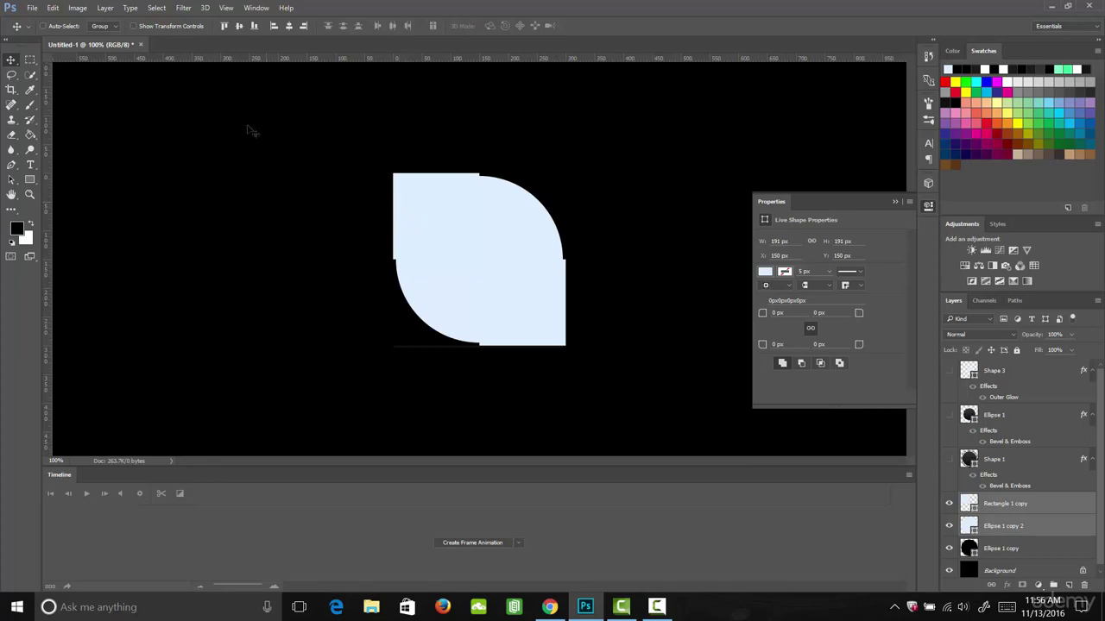
{"action": "left_click", "coordinate": [105, 7]}
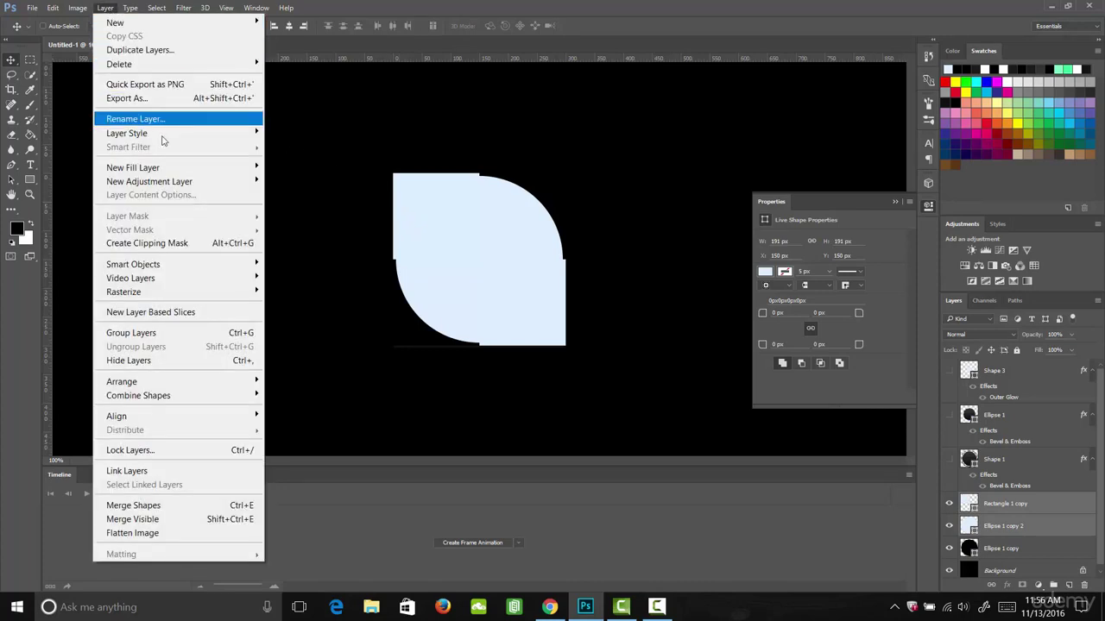
{"action": "mouse_move", "coordinate": [193, 395]}
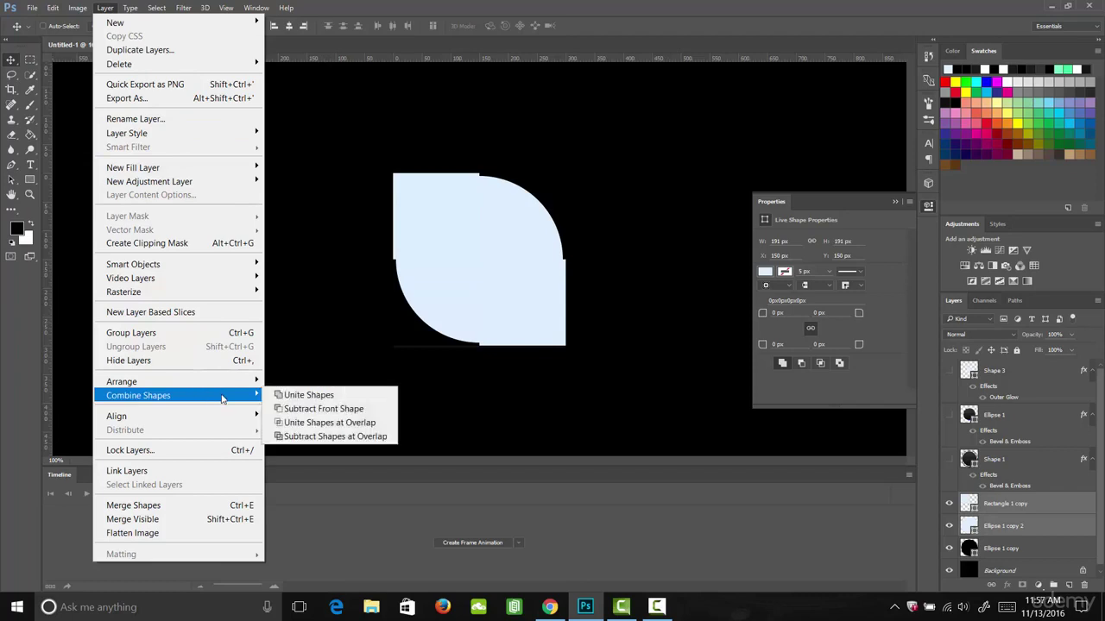
{"action": "left_click", "coordinate": [346, 409]}
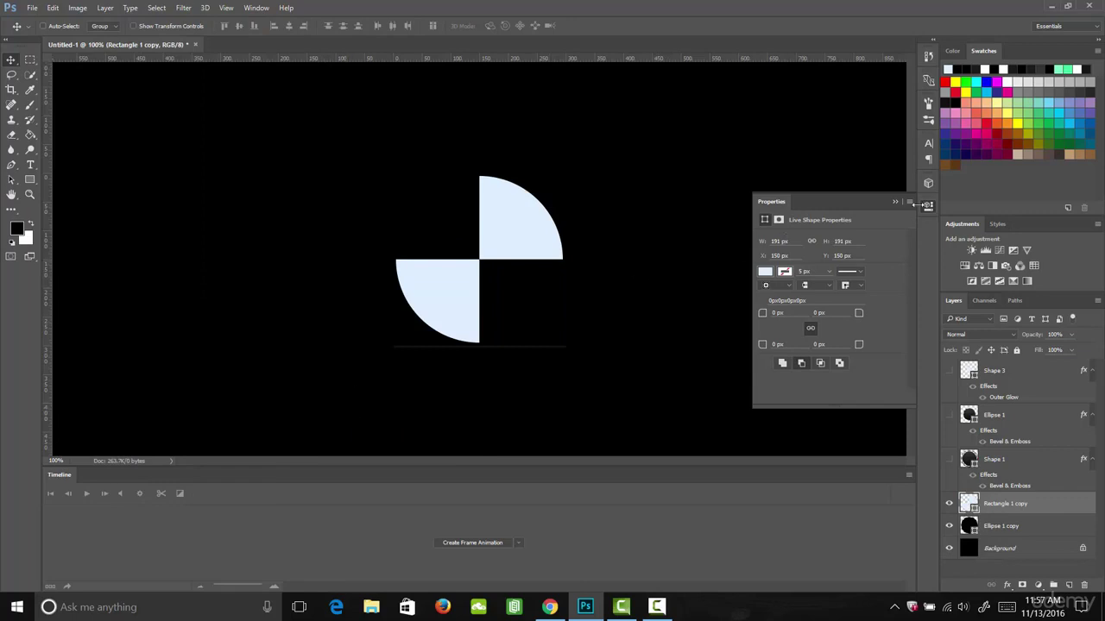
{"action": "left_click", "coordinate": [927, 207]}
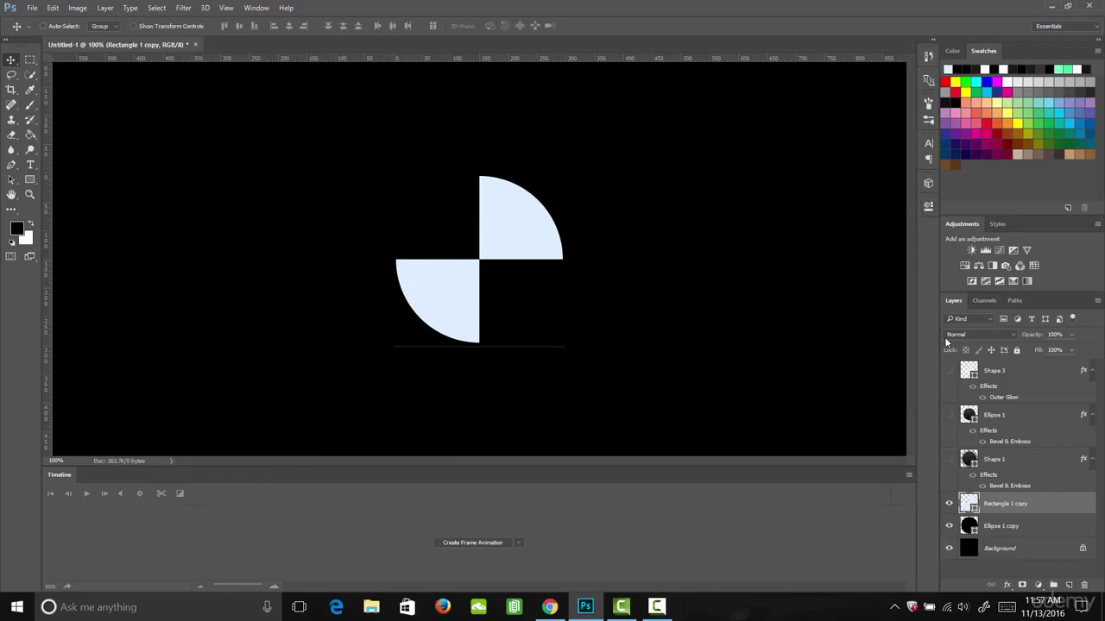
Show the Shape 1, Ellipse 1 and Shape 3 layers again.
{"action": "left_click", "coordinate": [949, 459]}
{"action": "left_click", "coordinate": [950, 415]}
{"action": "left_click", "coordinate": [949, 371]}
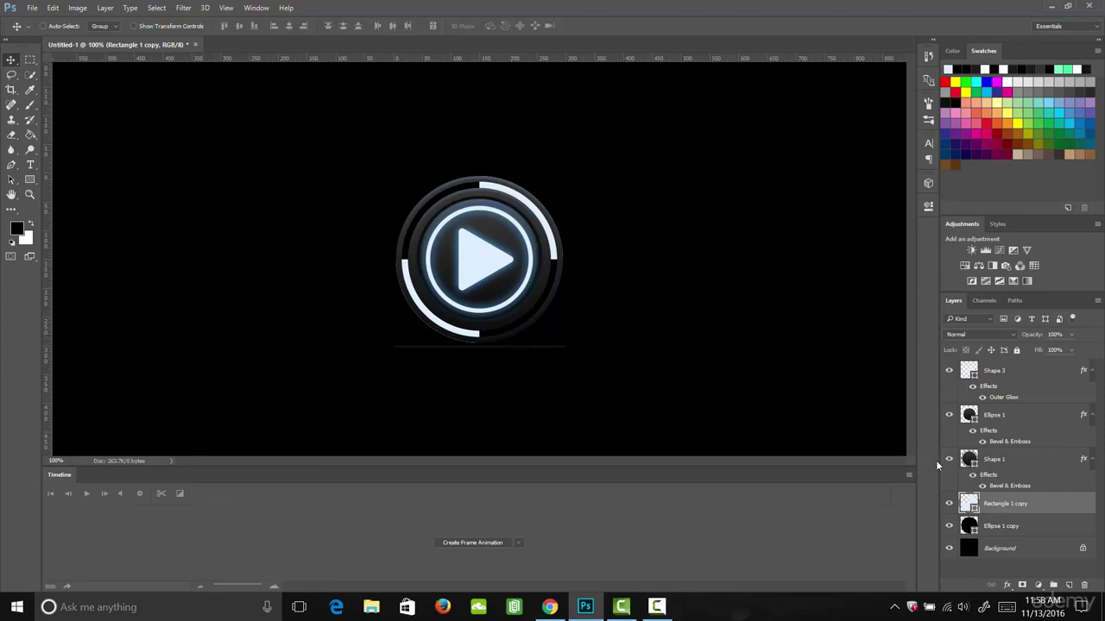
Scale the Rectangle 1 copy and Ellipse 1 copy layers together down to about 97.64%.
{"action": "left_click", "coordinate": [1014, 528], "text": "shift"}
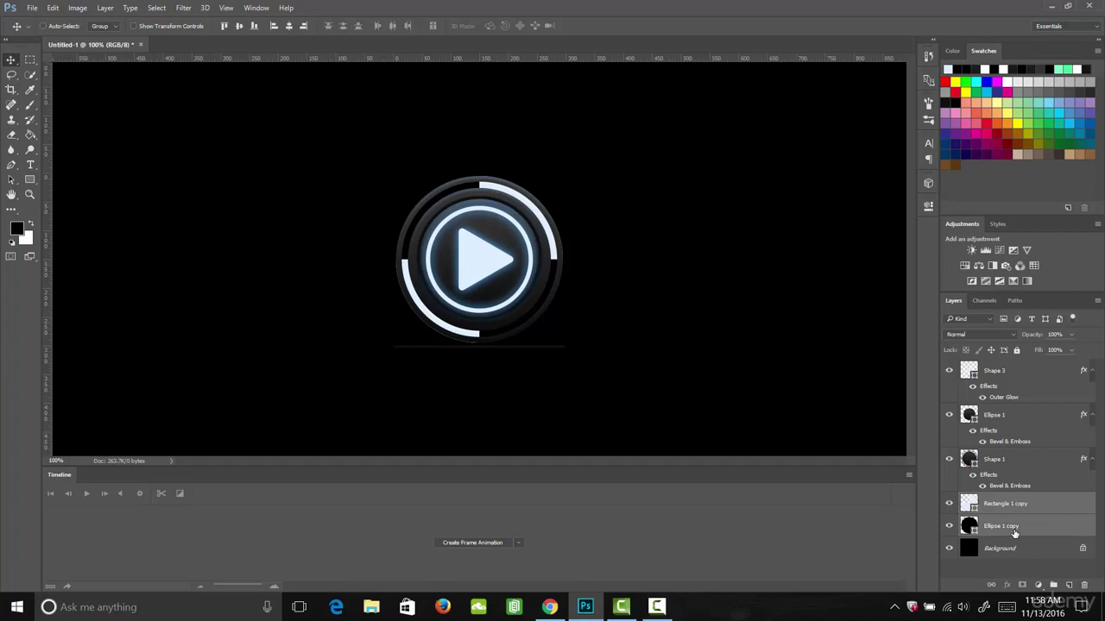
{"action": "key", "text": "ctrl+t"}
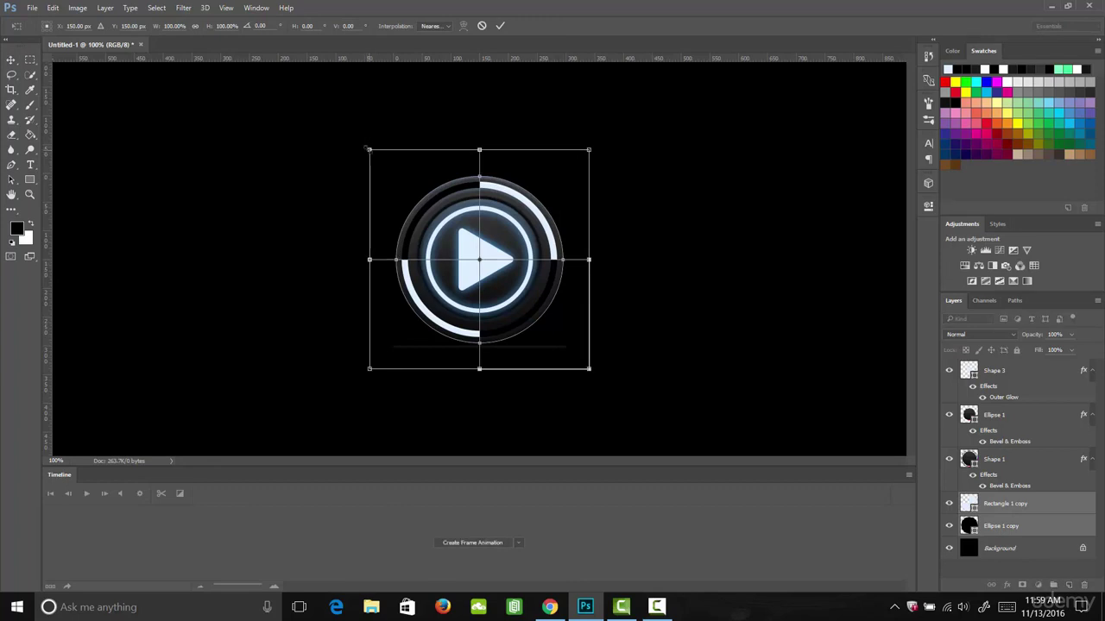
{"action": "mouse_move", "coordinate": [367, 145]}
{"action": "left_mouse_down"}
{"action": "mouse_move", "coordinate": [385, 166]}
{"action": "mouse_move", "coordinate": [365, 157]}
{"action": "left_mouse_up"}
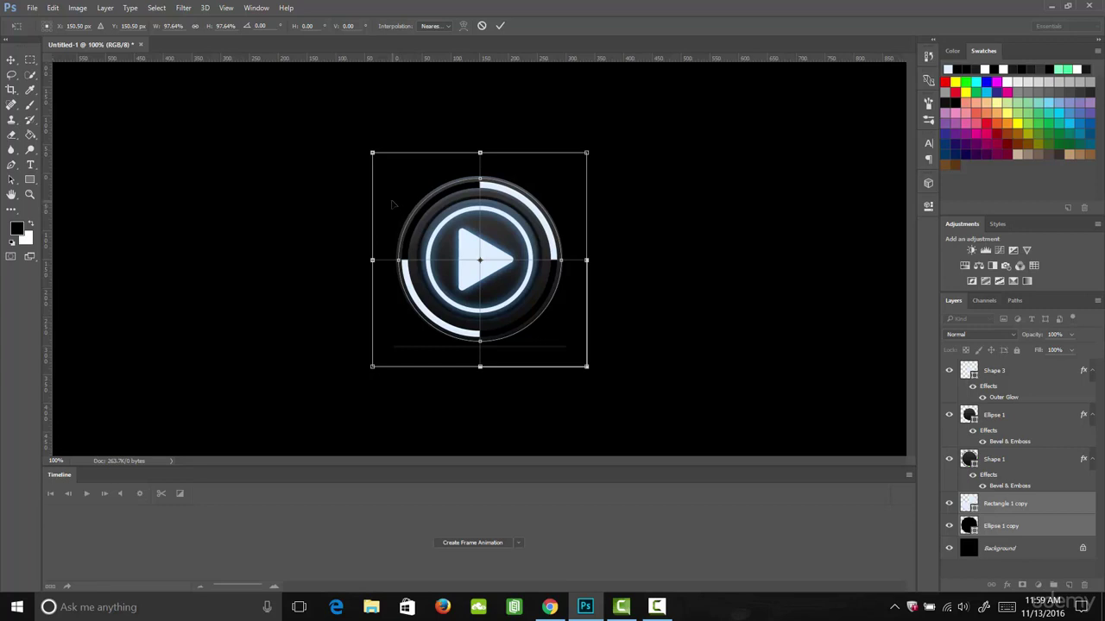
{"action": "key", "text": "Return"}
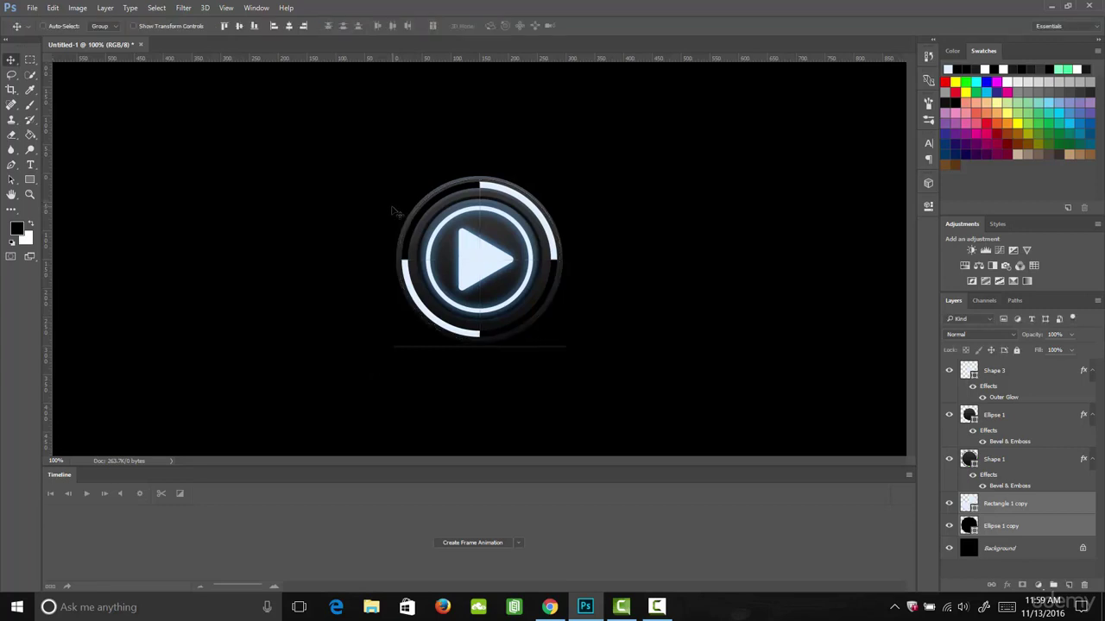
Add a blue Outer Glow to the Rectangle 1 copy layer with 65 px size and 100% opacity.
{"action": "left_click", "coordinate": [1004, 507]}
{"action": "left_click", "coordinate": [949, 504]}
{"action": "left_click", "coordinate": [949, 504]}
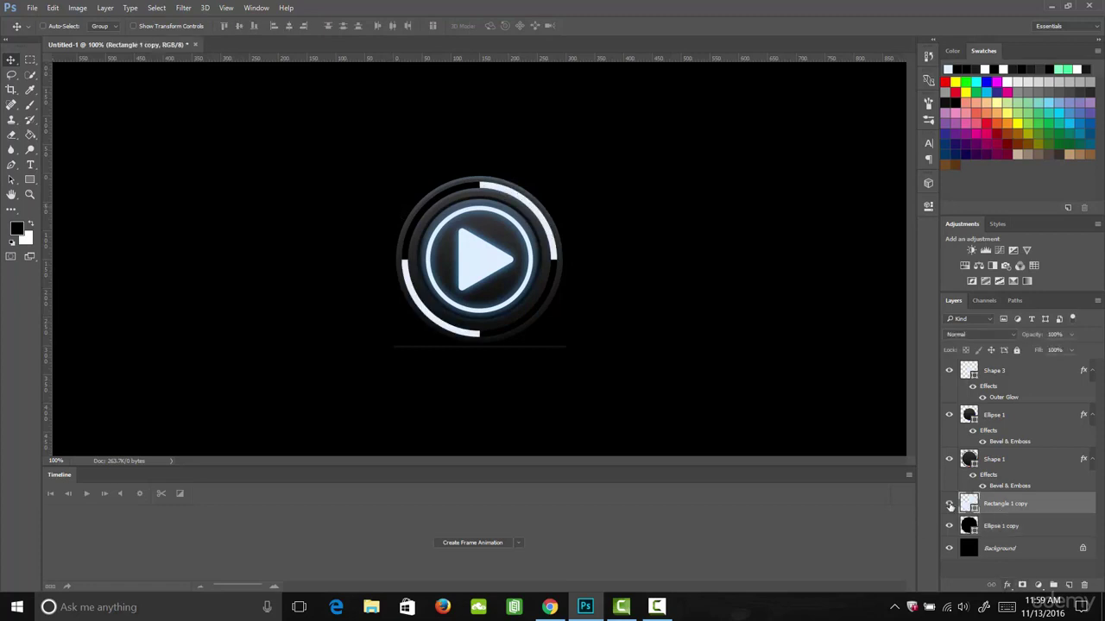
{"action": "left_click", "coordinate": [1007, 585]}
{"action": "left_click", "coordinate": [1009, 563]}
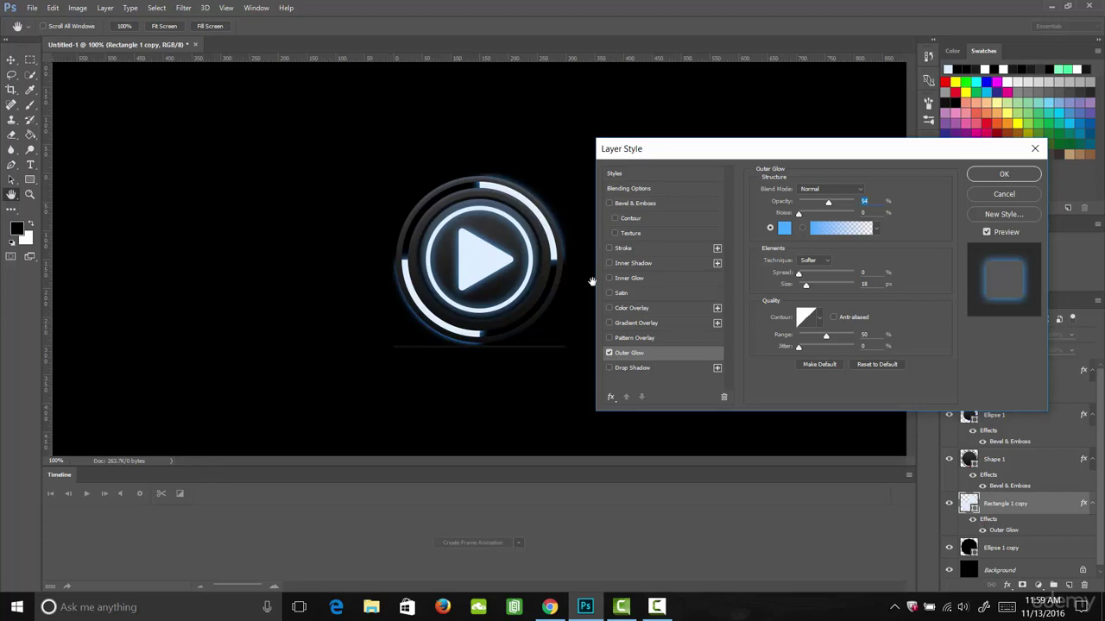
{"action": "left_click_drag", "start_coordinate": [806, 284], "coordinate": [816, 288]}
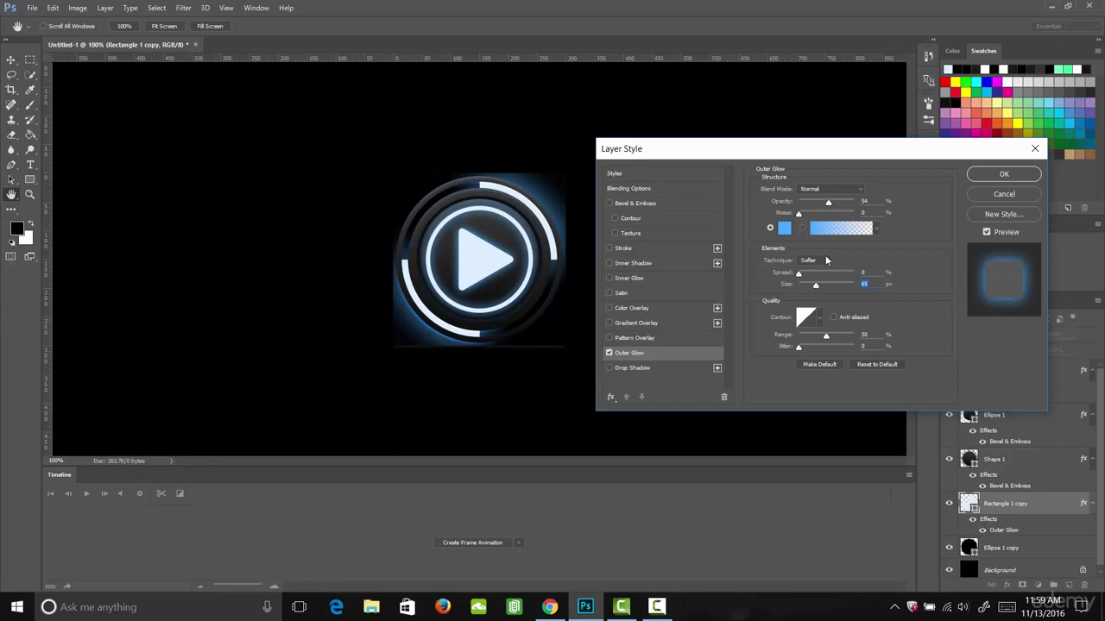
{"action": "left_click_drag", "start_coordinate": [828, 202], "coordinate": [851, 206]}
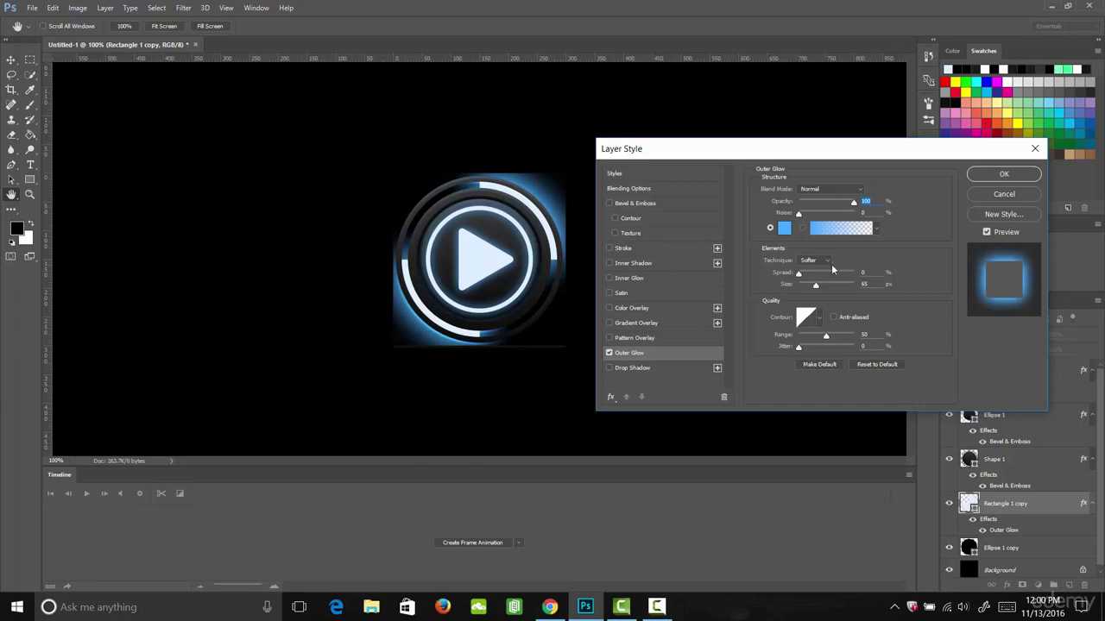
{"action": "left_click", "coordinate": [993, 175]}
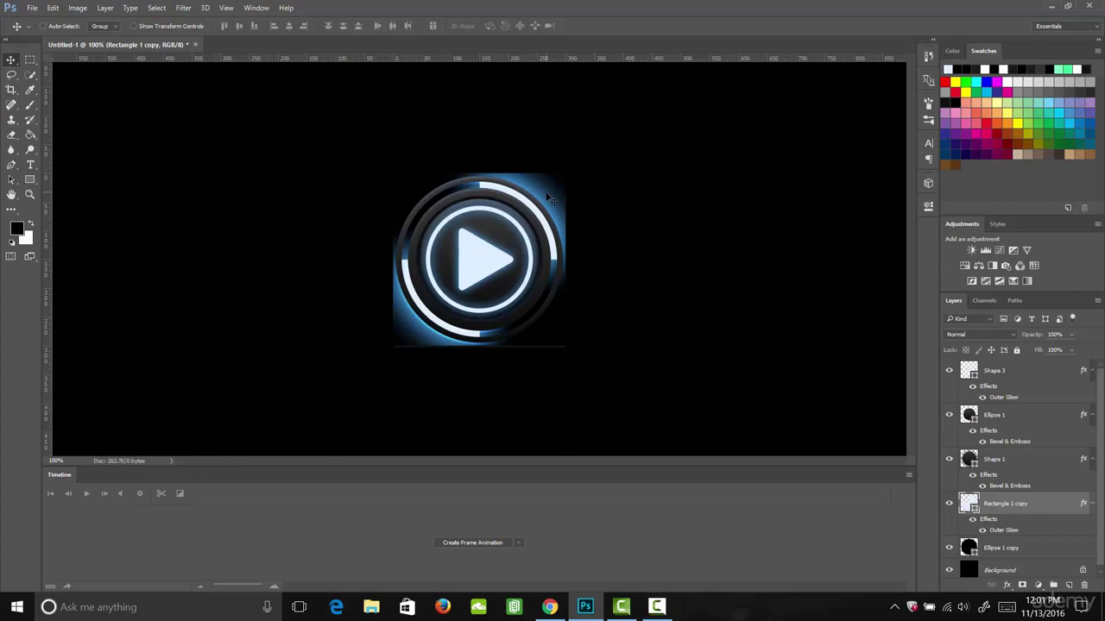
Create a clipping mask that clips the glowing Rectangle 1 copy layer to the Ellipse 1 copy circle.
{"action": "left_click", "coordinate": [106, 8]}
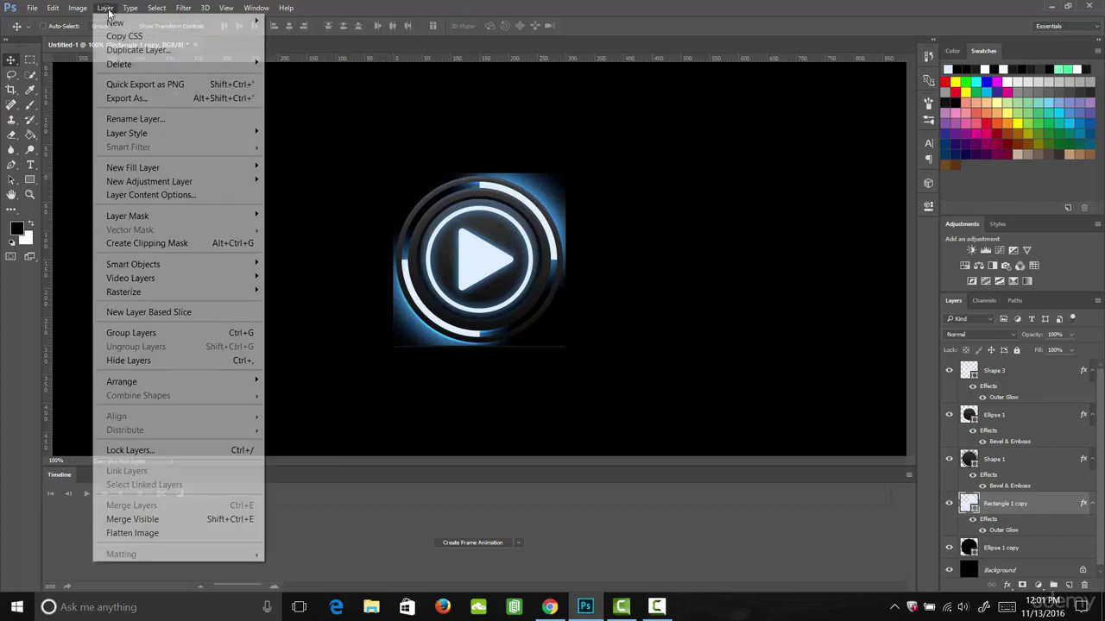
{"action": "left_click", "coordinate": [171, 244]}
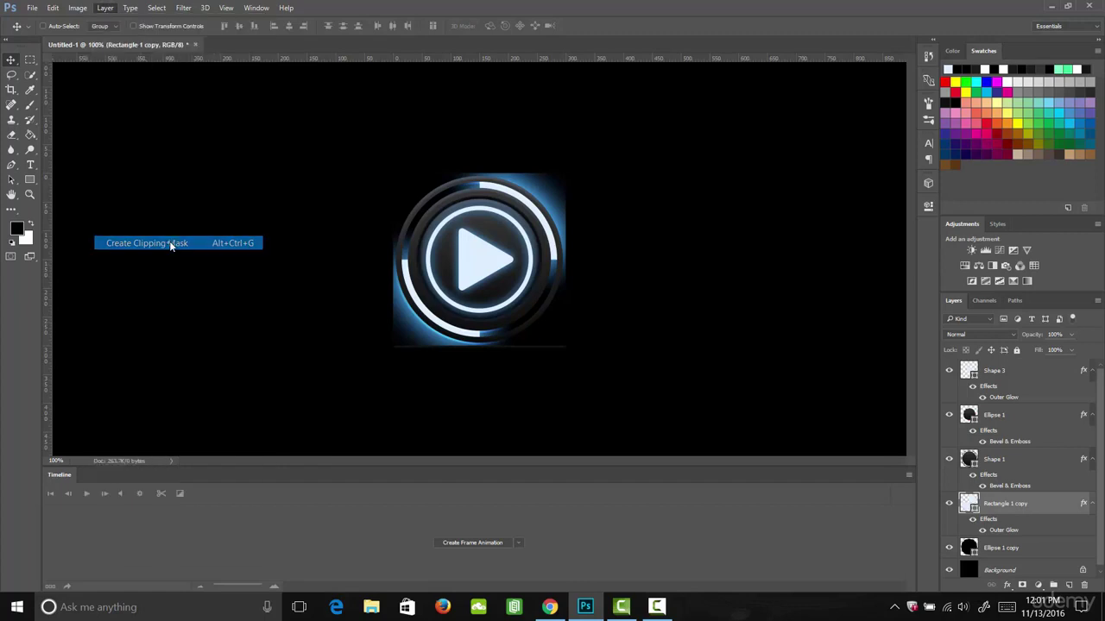